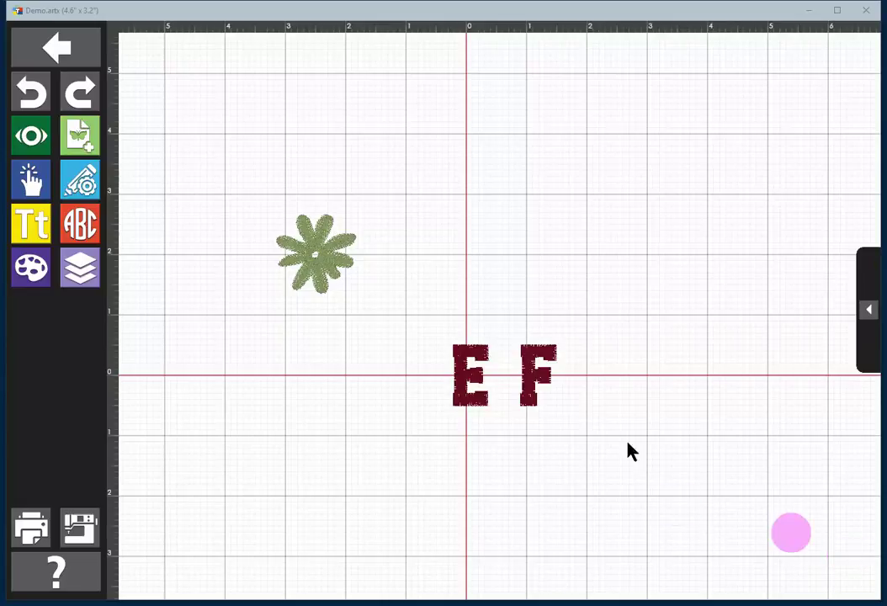
# Step: Show the Edit tools panel with Copy/Delete/Group, Scale/Rotate and Mirror options
pyautogui.click(76, 190)
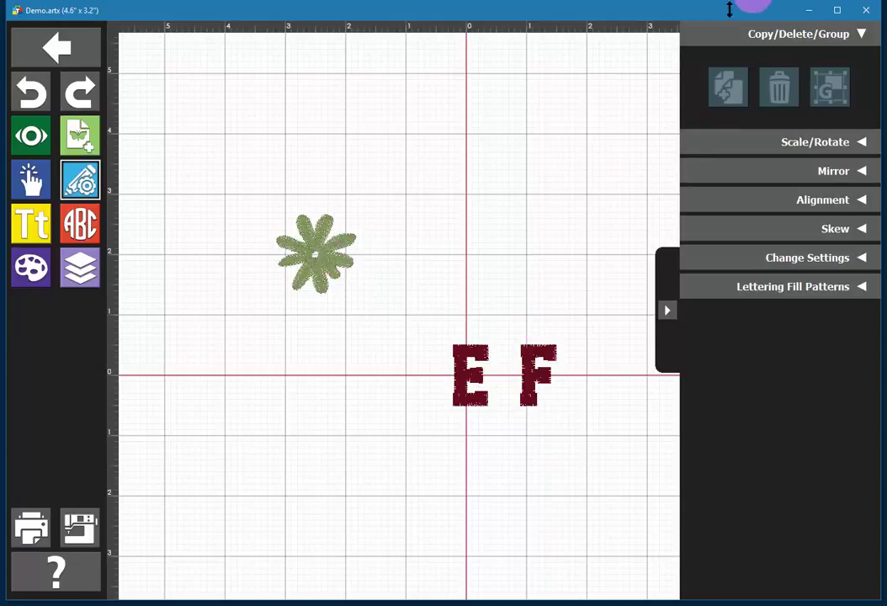
# Step: Duplicate the flower and place the copy below the original
pyautogui.click(324, 287)
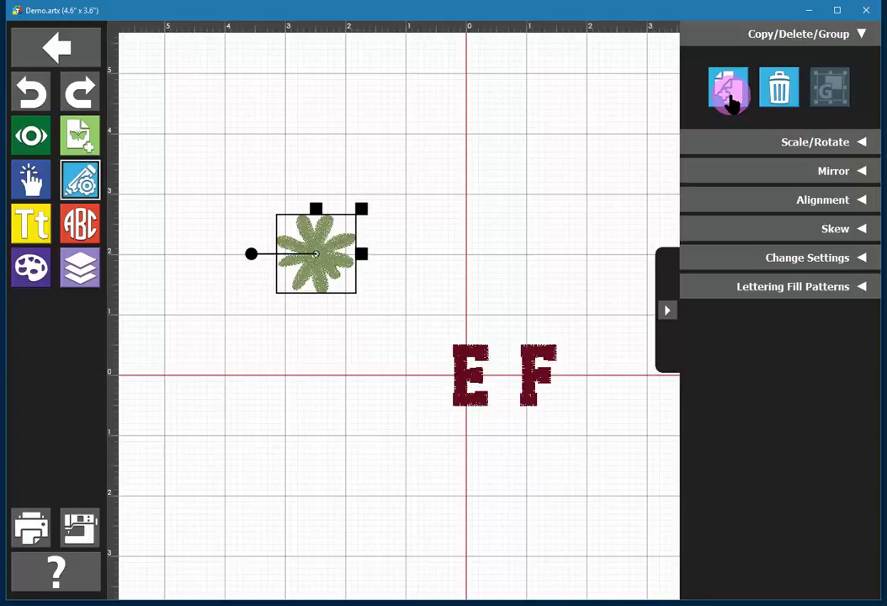
pyautogui.click(729, 98)
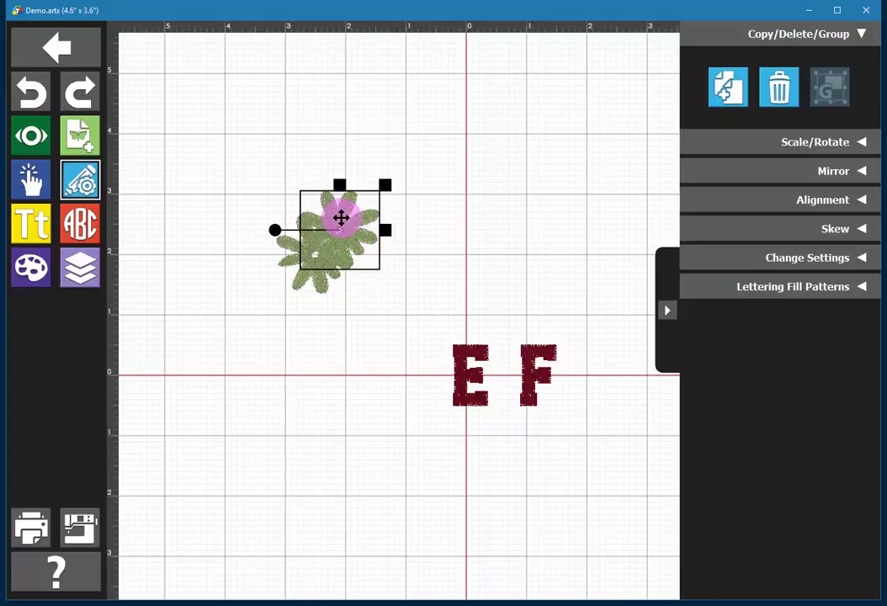
pyautogui.moveTo(341, 218); pyautogui.dragTo(304, 364)
# Step: Make a further flower copy, move it toward the letters, then delete it
pyautogui.click(778, 87)
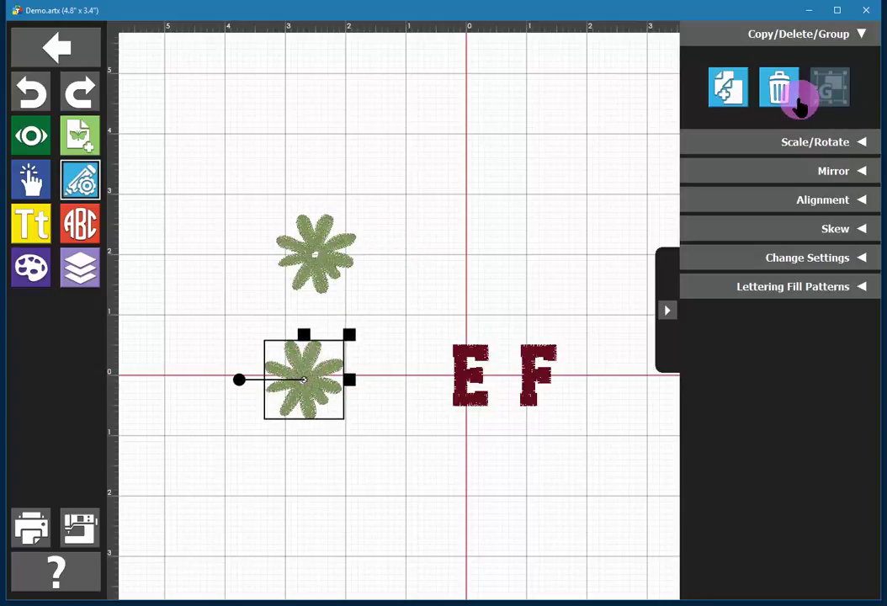
pyautogui.click(729, 88)
pyautogui.moveTo(335, 356); pyautogui.dragTo(416, 281)
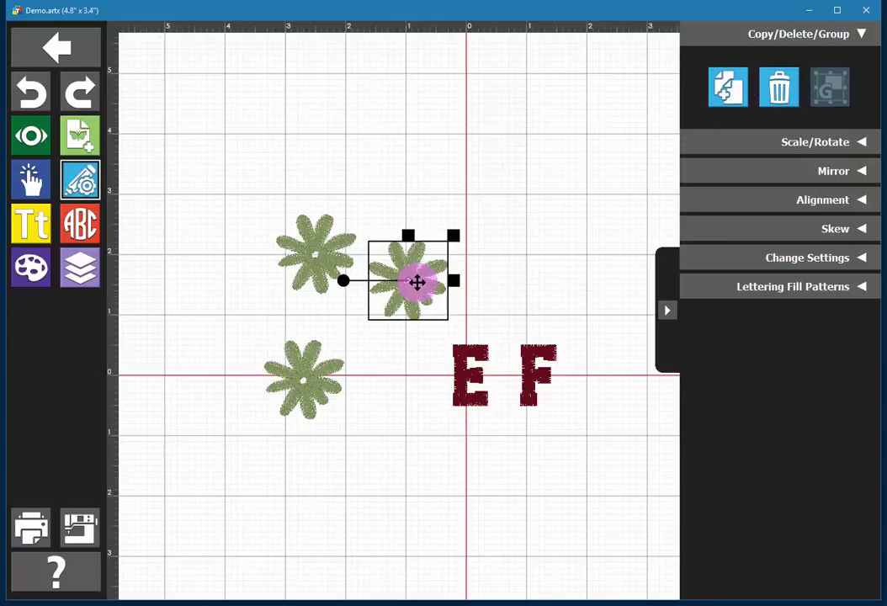
pyautogui.click(387, 432)
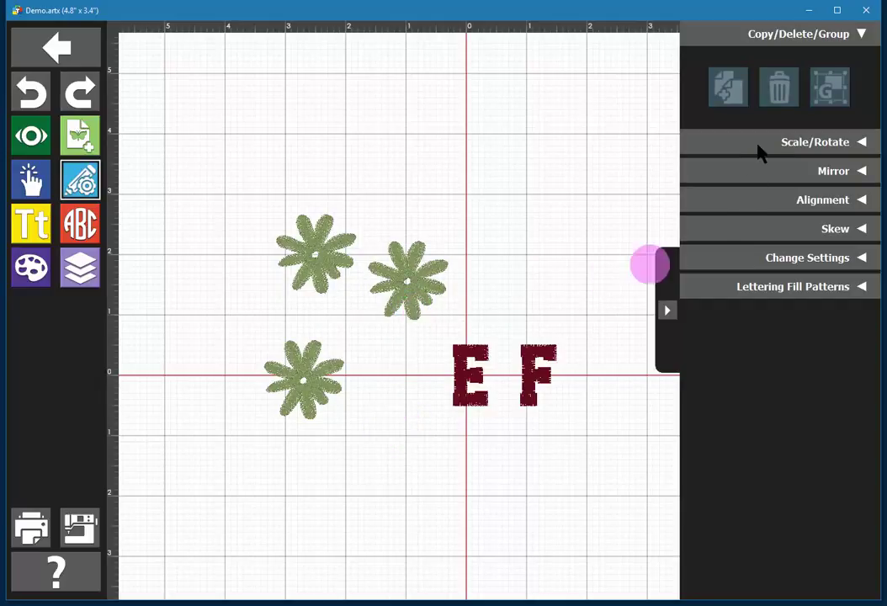
pyautogui.click(424, 291)
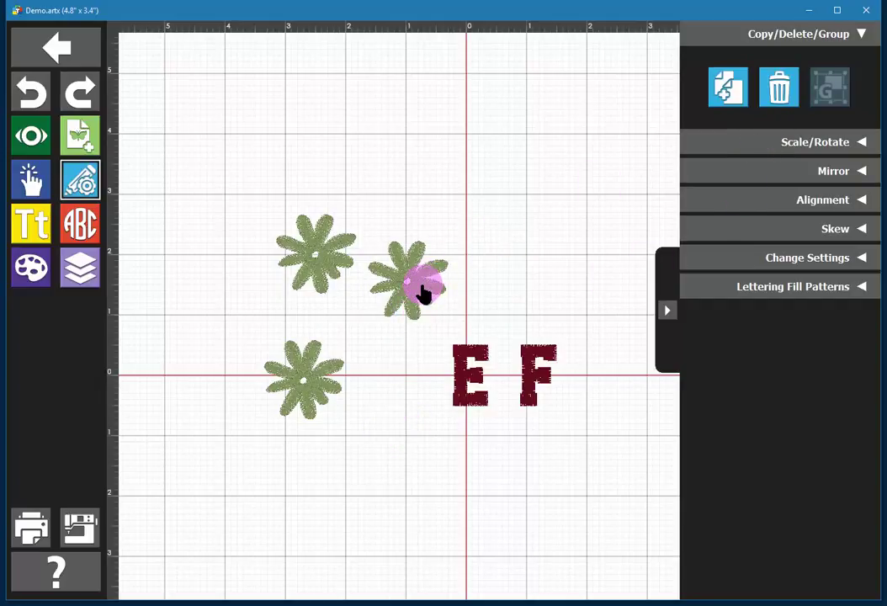
pyautogui.click(775, 94)
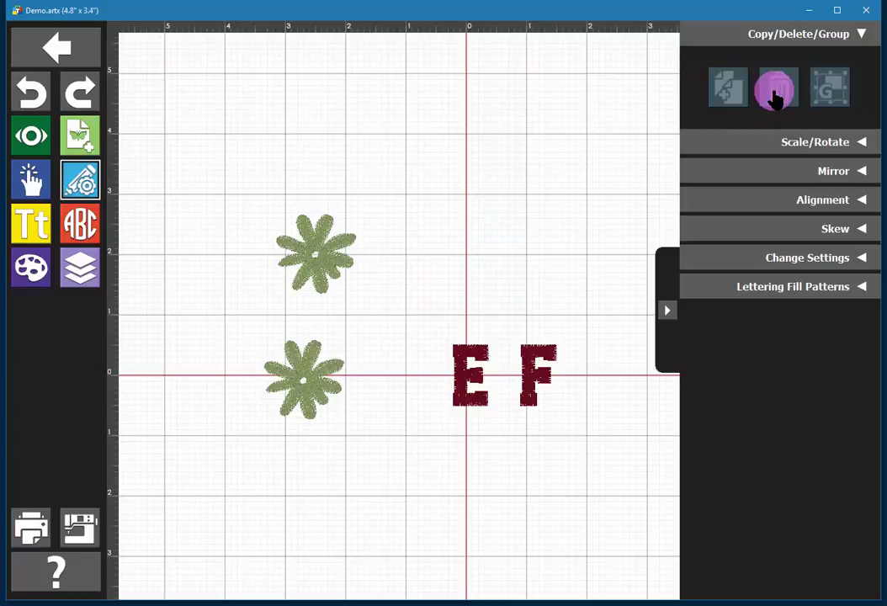
# Step: Select both flowers and drag them up together above the EF lettering
pyautogui.click(335, 273)
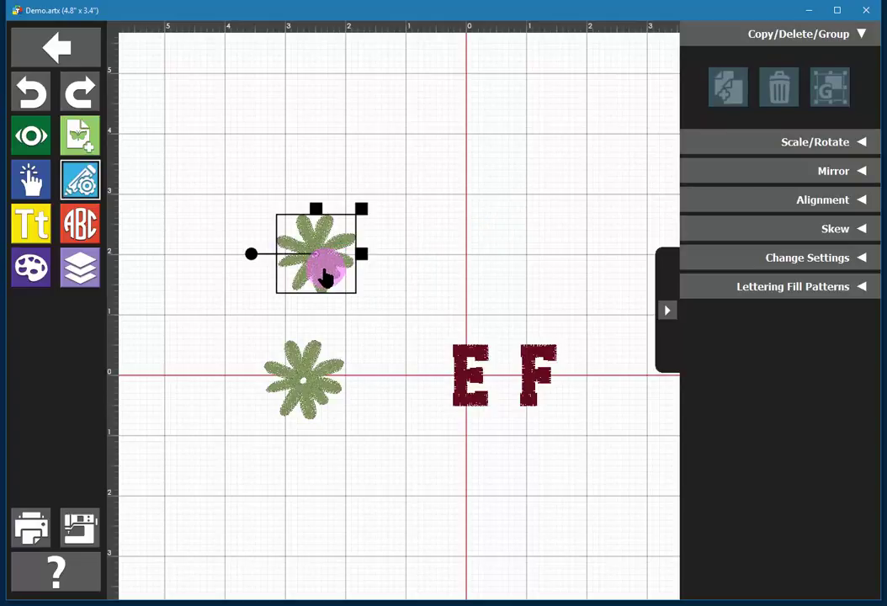
pyautogui.click(316, 380)
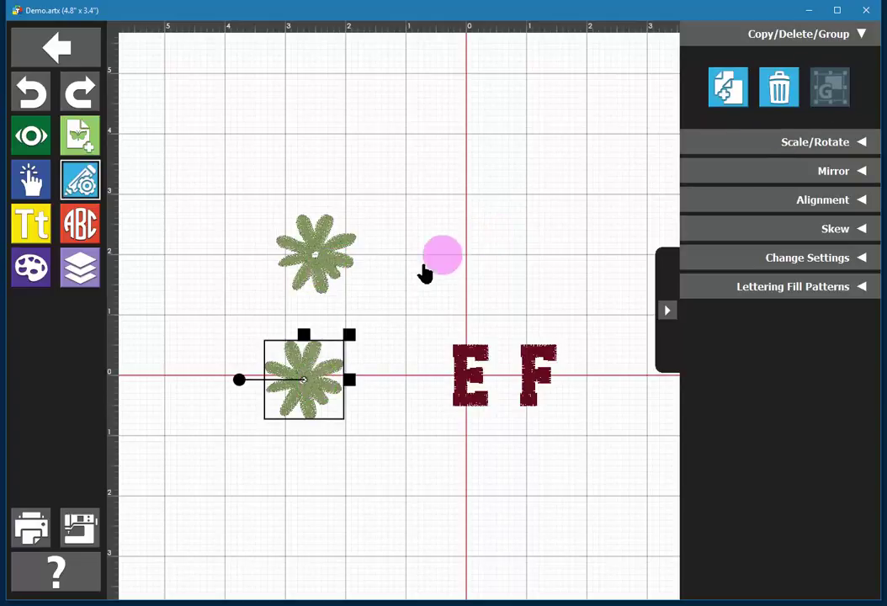
pyautogui.keyDown('ctrl'); pyautogui.click(318, 246); pyautogui.keyUp('ctrl')
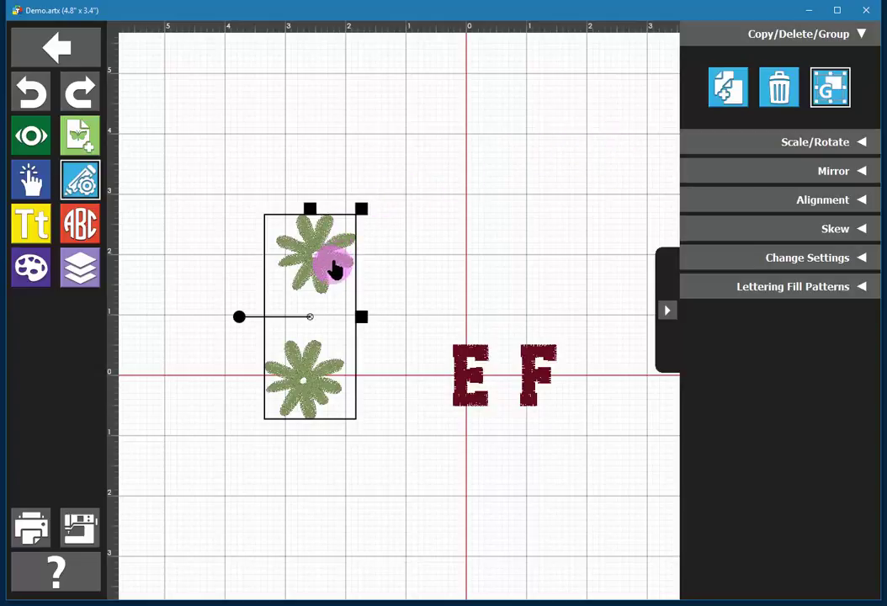
pyautogui.moveTo(334, 271); pyautogui.dragTo(328, 214)
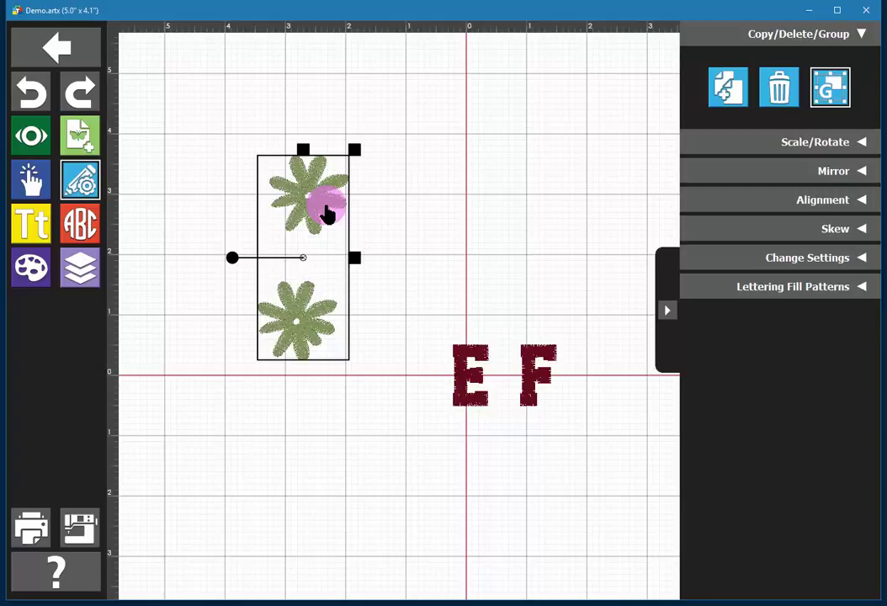
# Step: Scale the letter E proportionally to 1.5" tall (0.85" wide) via Scale/Rotate
pyautogui.click(394, 406)
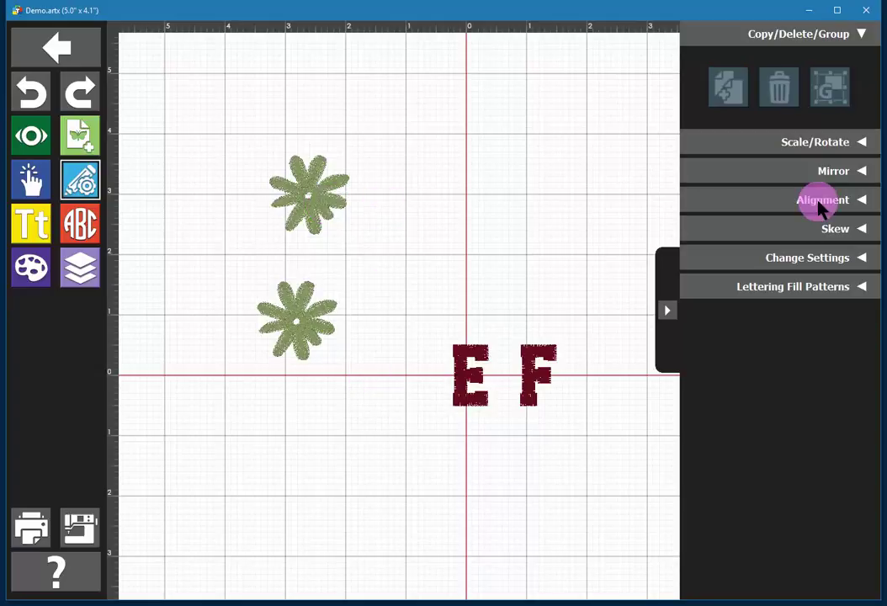
pyautogui.click(808, 144)
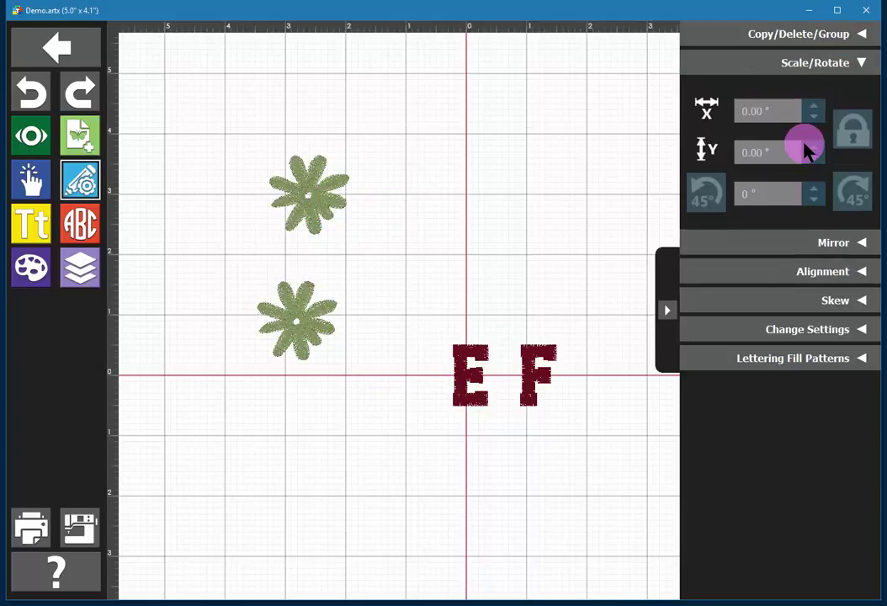
pyautogui.click(465, 378)
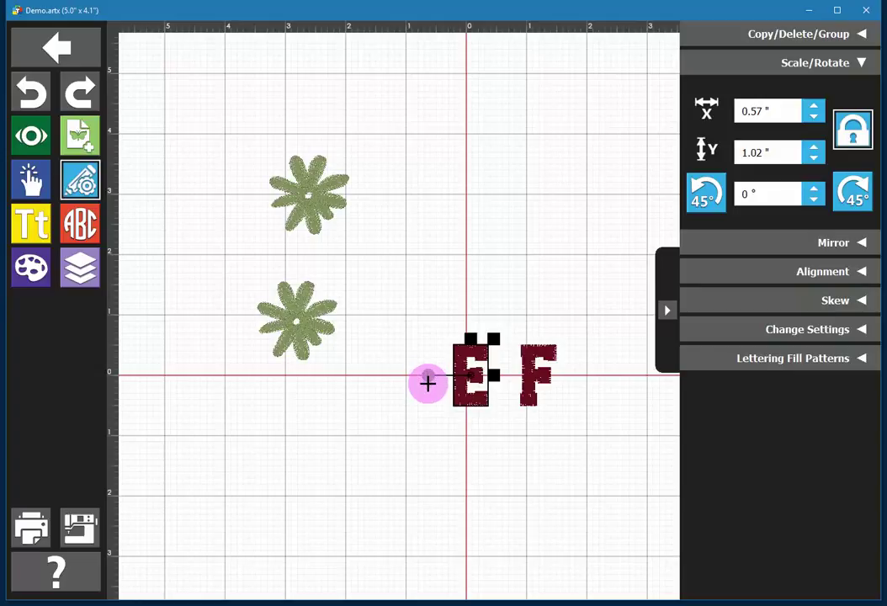
pyautogui.moveTo(428, 376); pyautogui.dragTo(425, 381)
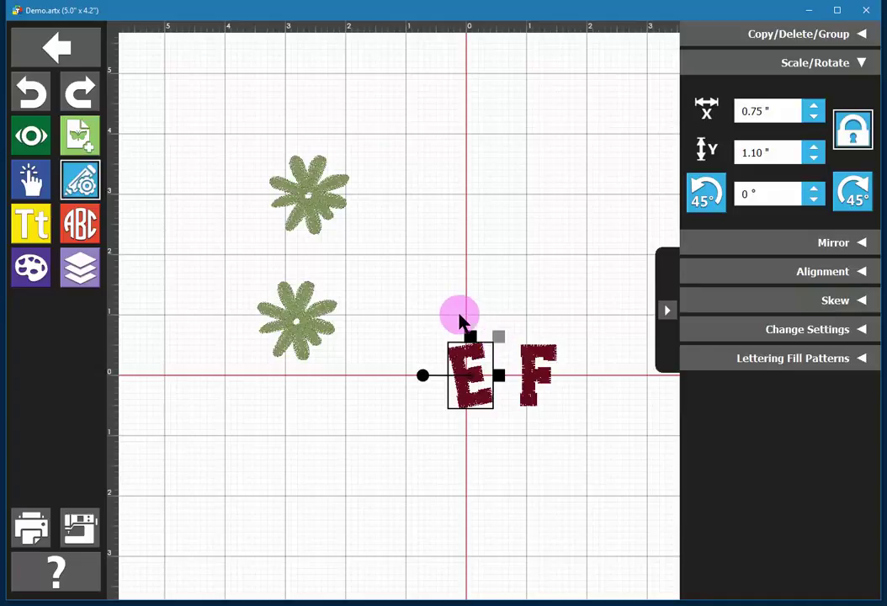
pyautogui.click(32, 95)
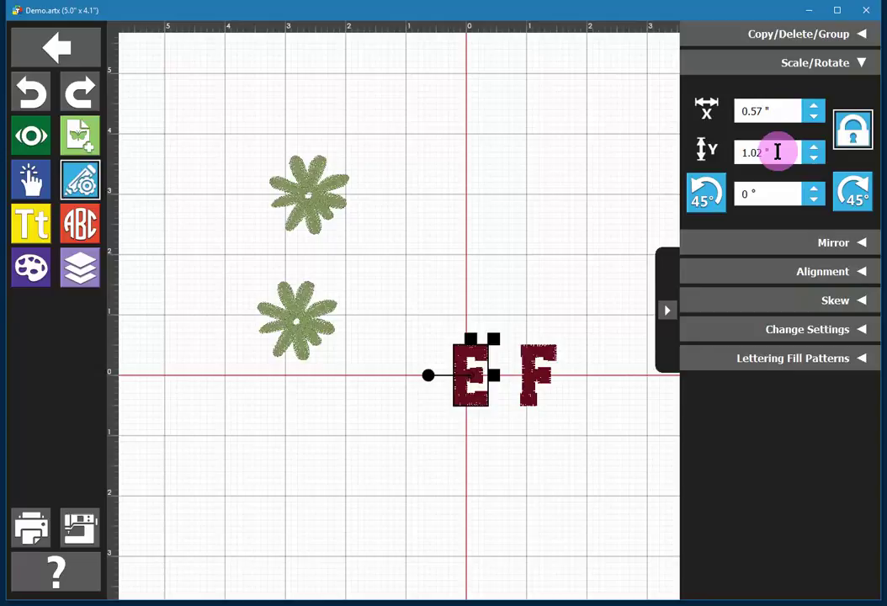
pyautogui.moveTo(778, 151); pyautogui.dragTo(697, 142)
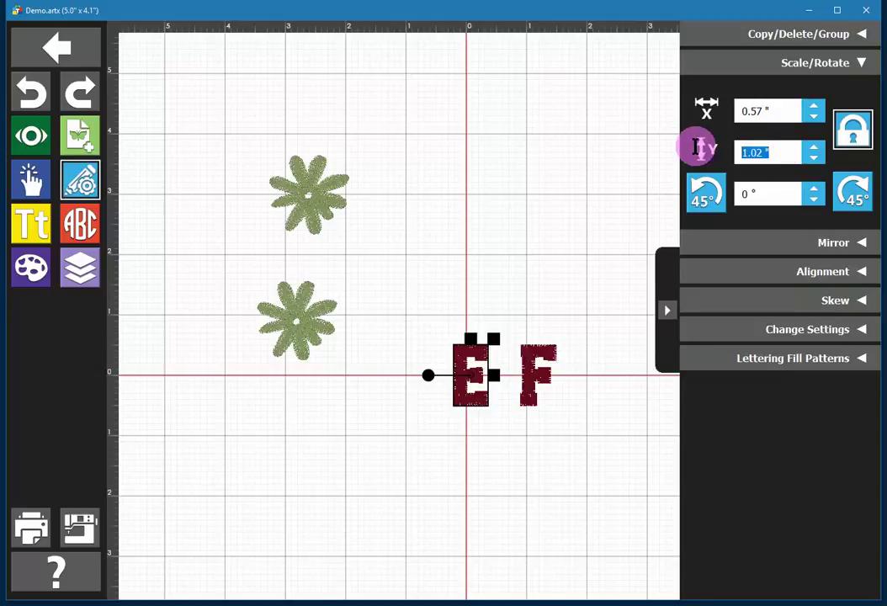
pyautogui.write('1.5')
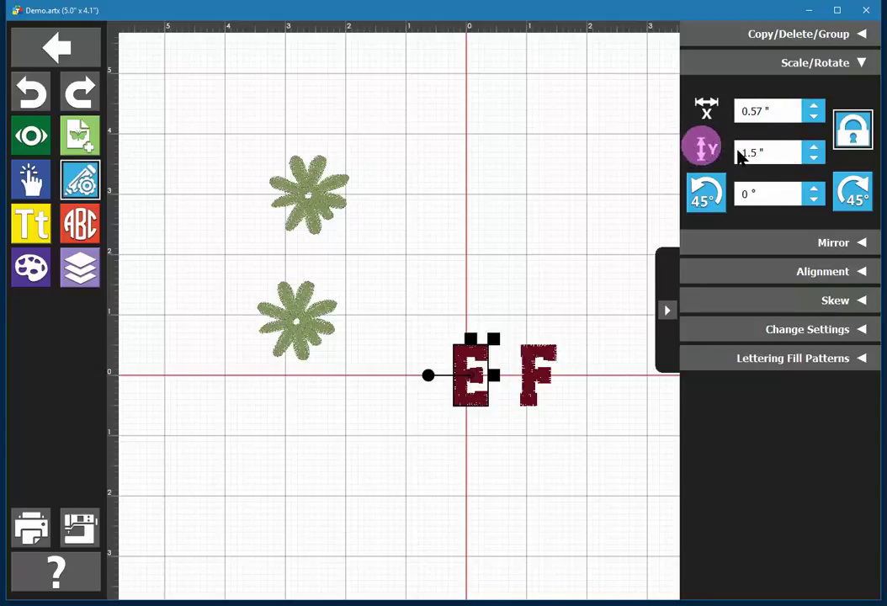
pyautogui.click(772, 160)
pyautogui.press('Return')
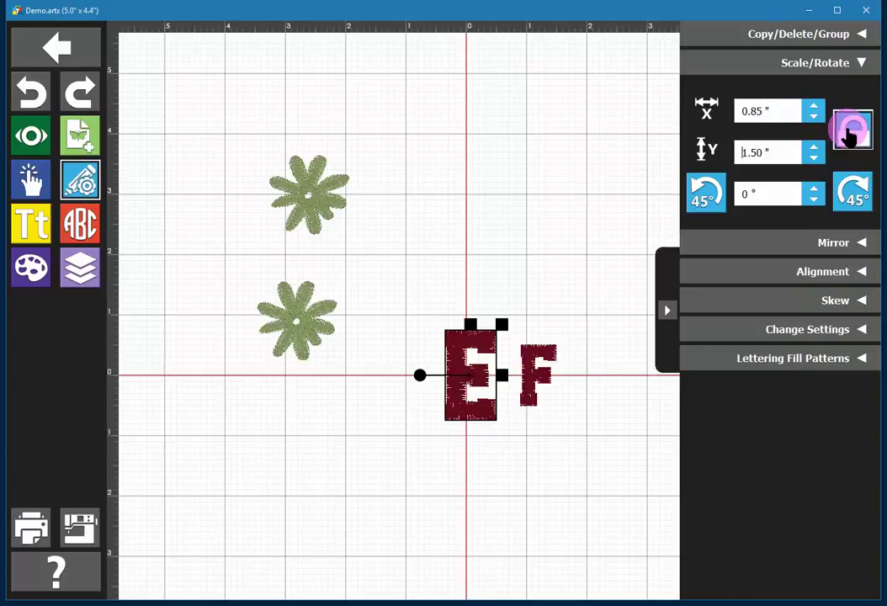
# Step: Set the E's width to 1", leaving it 1.49" tall
pyautogui.moveTo(784, 108); pyautogui.dragTo(724, 108)
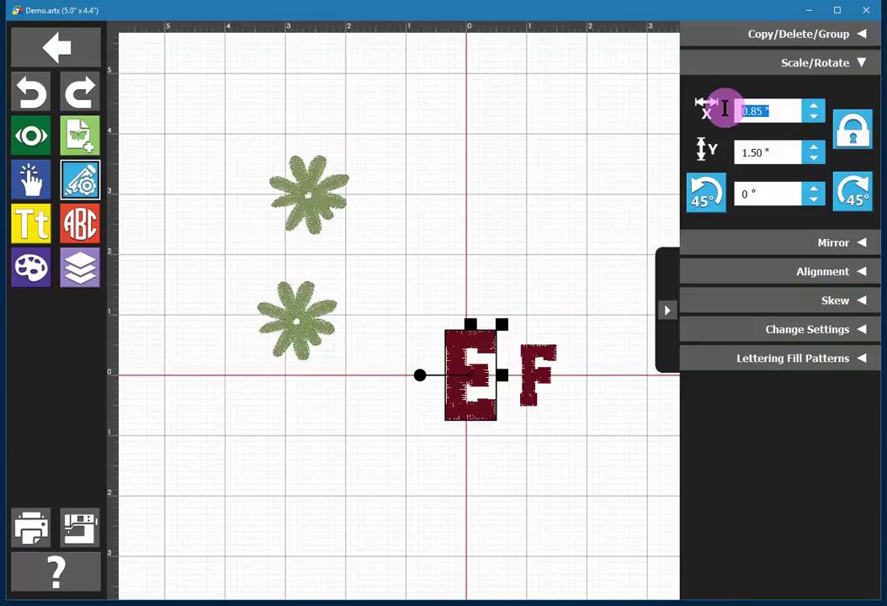
pyautogui.write('1')
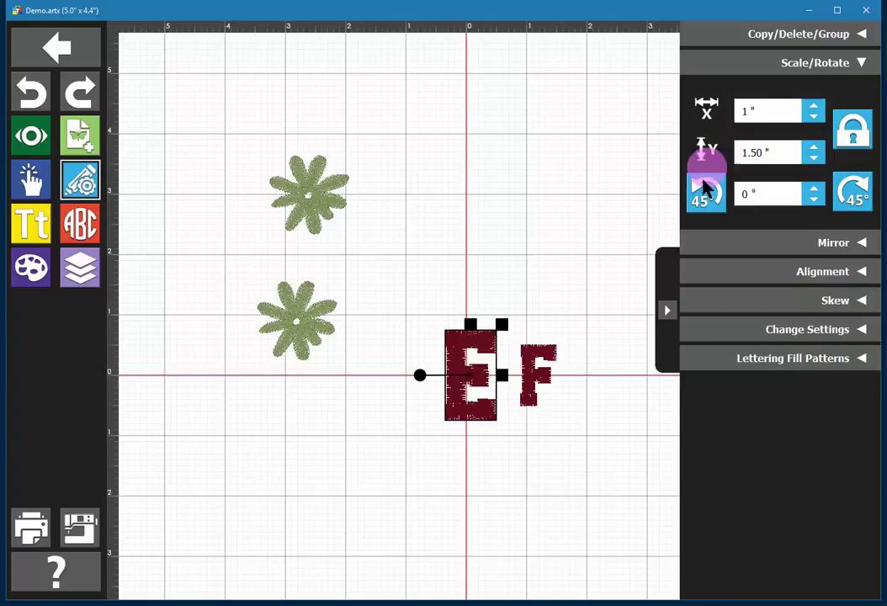
pyautogui.press('Return')
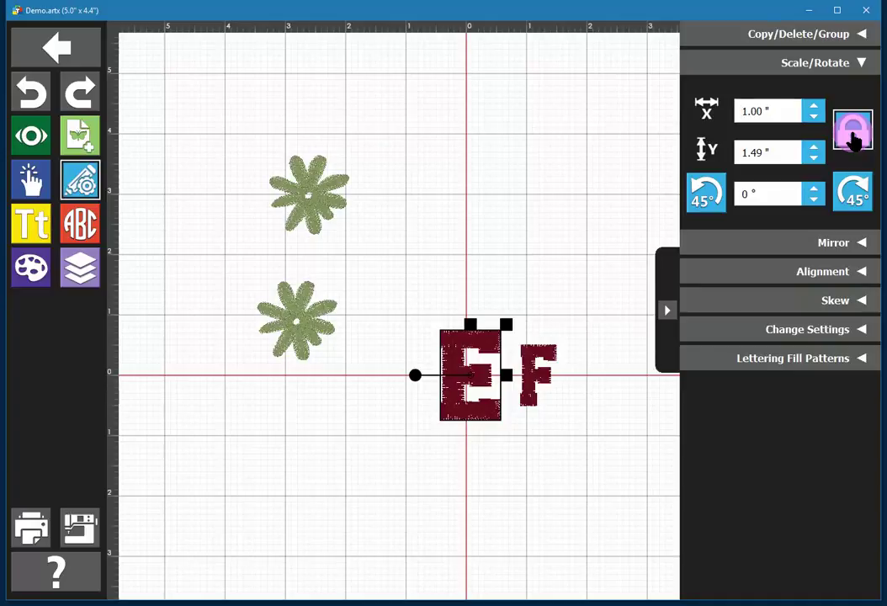
pyautogui.click(785, 112)
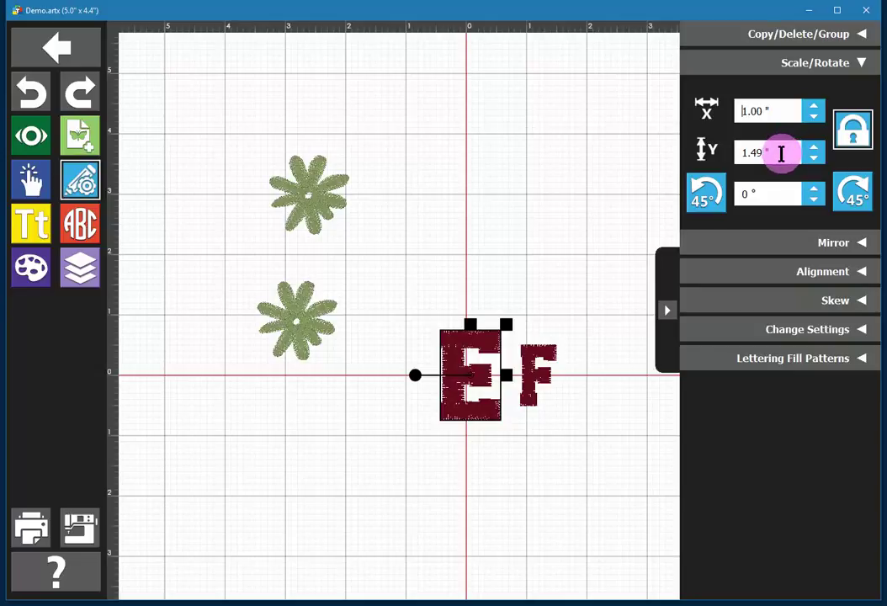
# Step: Rotate the letter E to -33° using the rotation angle field
pyautogui.click(780, 153)
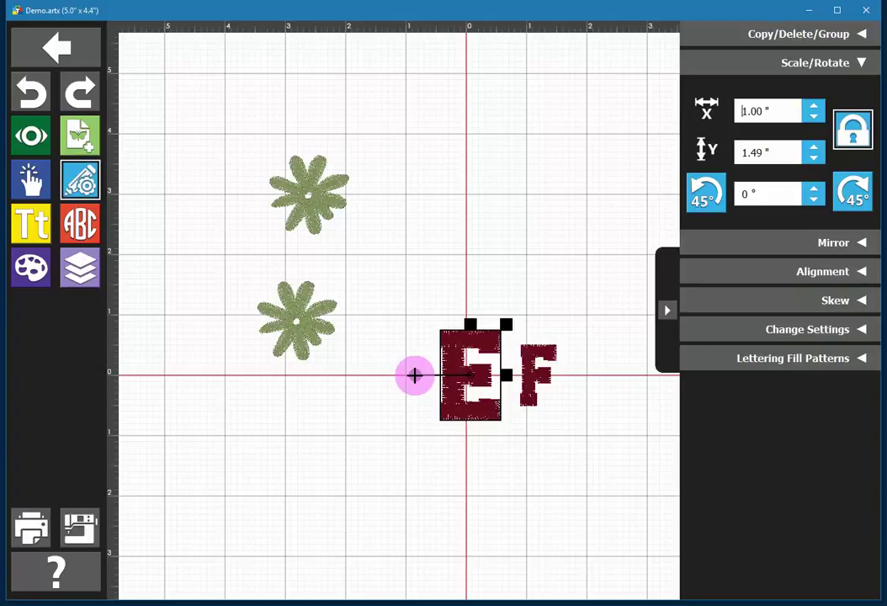
pyautogui.moveTo(415, 375); pyautogui.dragTo(419, 406)
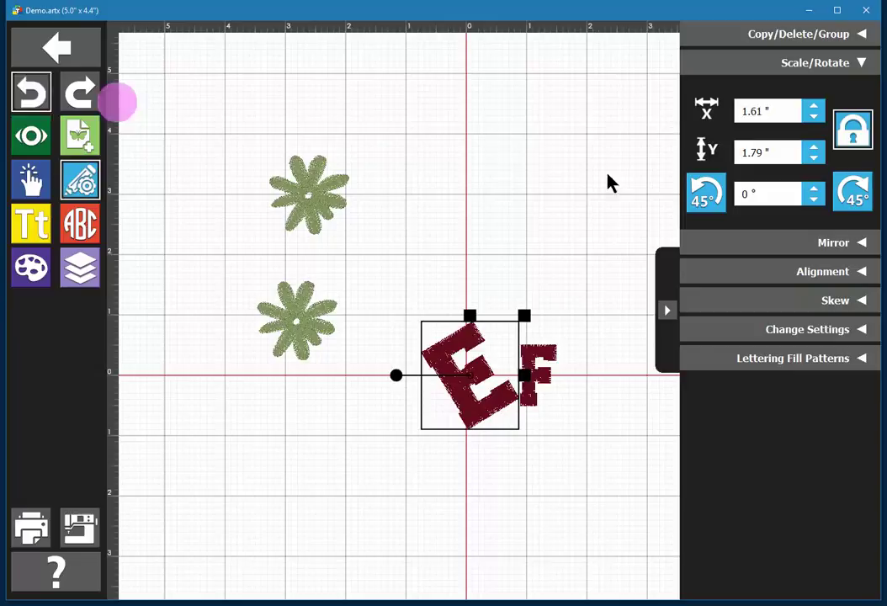
pyautogui.doubleClick(724, 190)
pyautogui.write('-33')
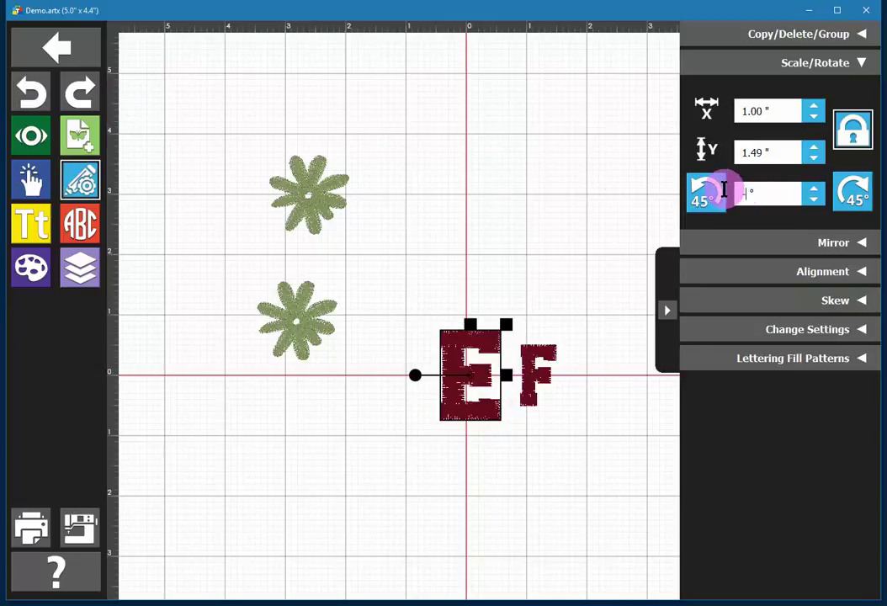
pyautogui.press('Return')
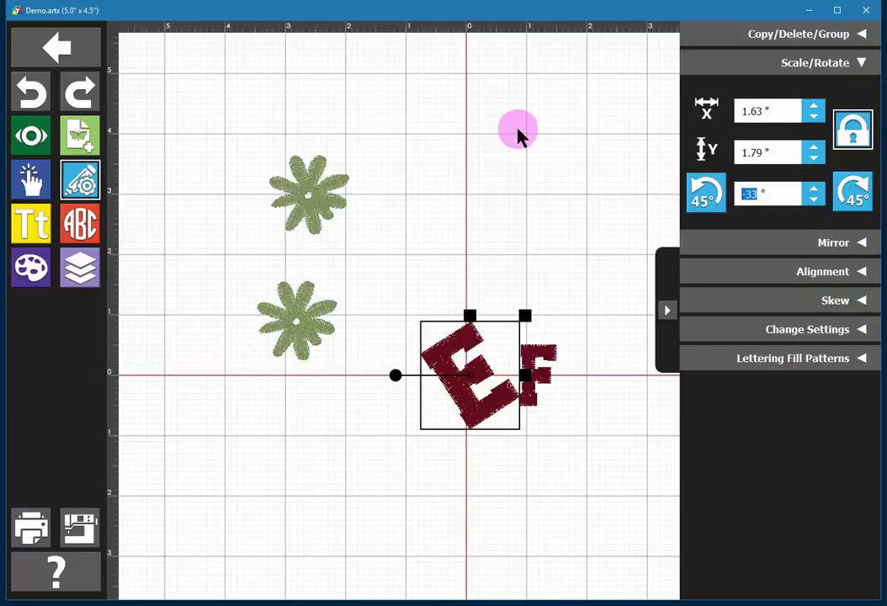
# Step: Undo the E's -33° rotation so it stands upright again
pyautogui.click(30, 88)
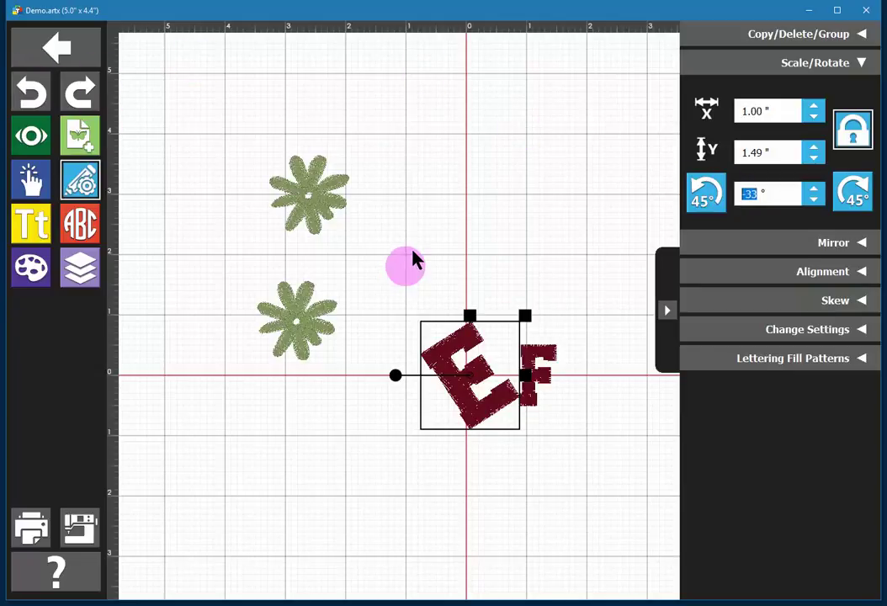
pyautogui.click(778, 246)
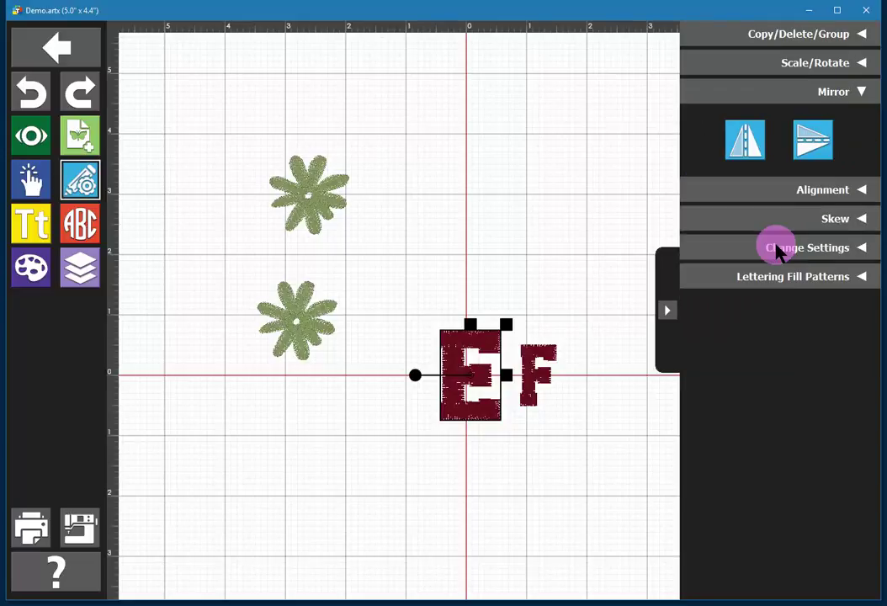
pyautogui.click(427, 520)
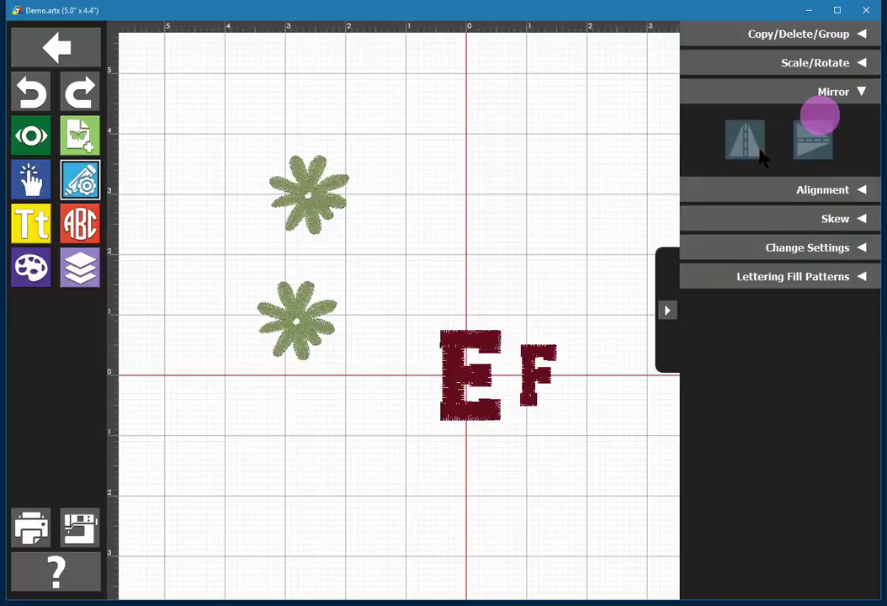
# Step: Mirror the E left-to-right and flip the F upside down
pyautogui.click(498, 347)
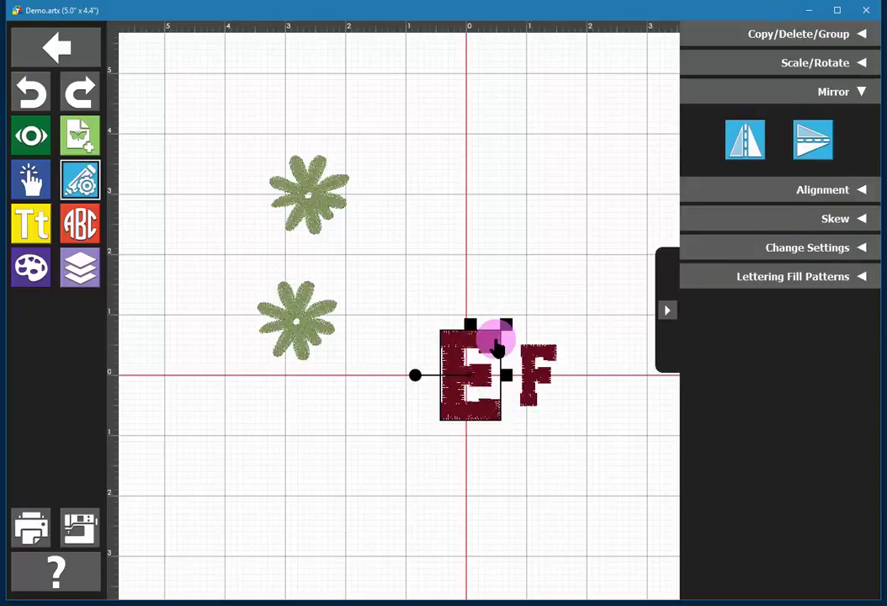
pyautogui.click(741, 143)
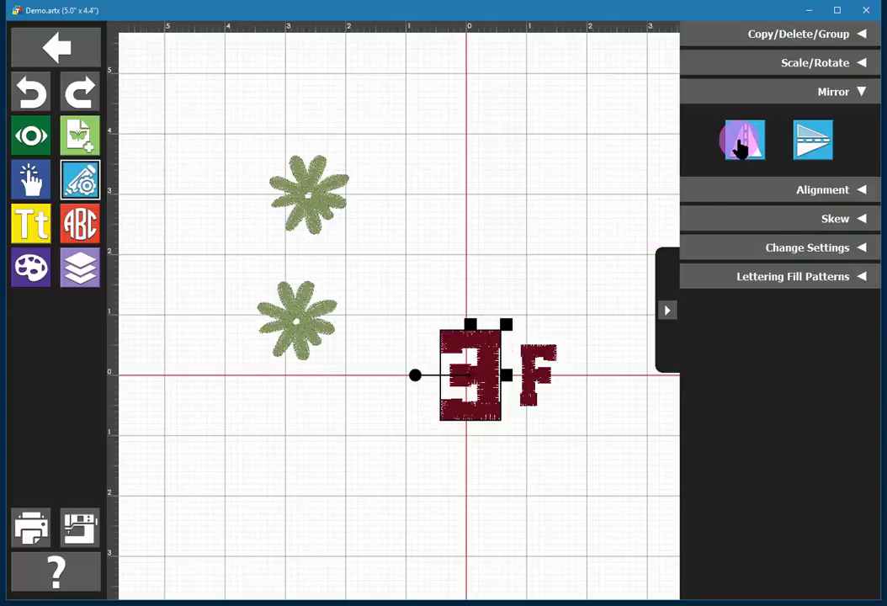
pyautogui.click(539, 380)
pyautogui.click(813, 143)
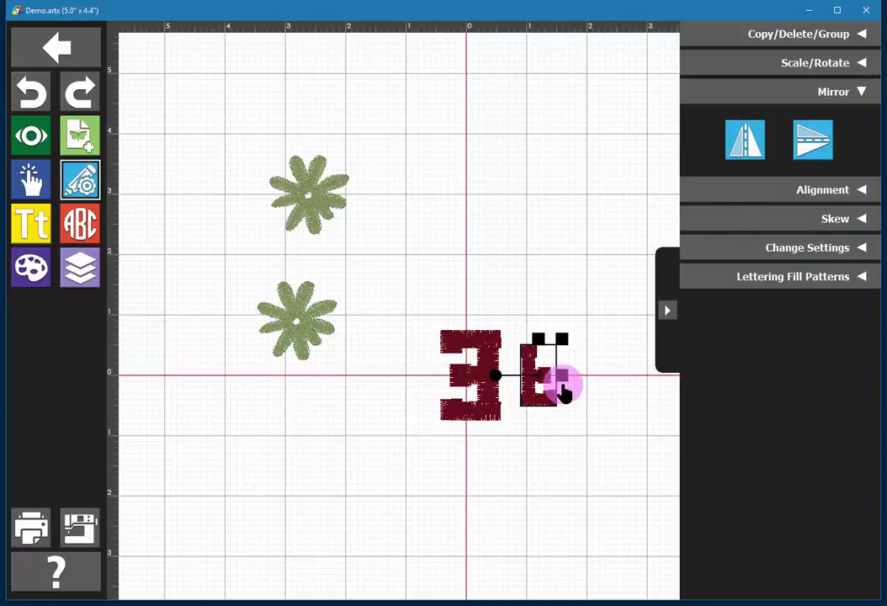
# Step: Select both letters and align their bottoms, tops, then left edges so F overlaps E
pyautogui.click(747, 192)
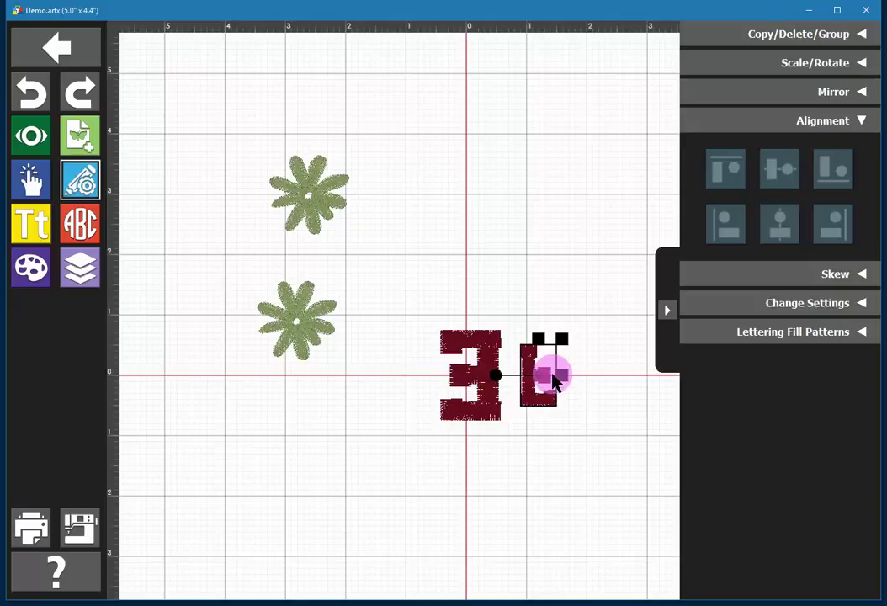
pyautogui.click(481, 419)
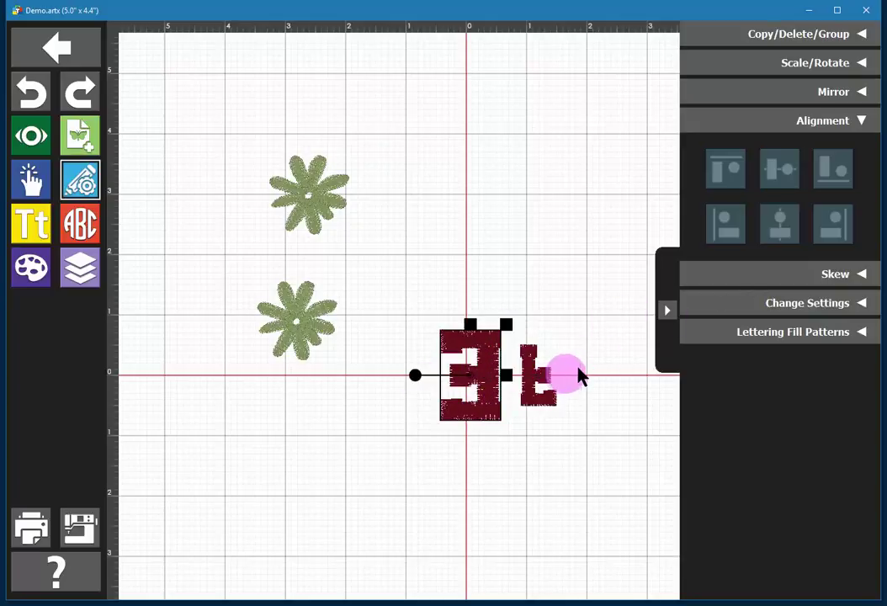
pyautogui.keyDown('shift'); pyautogui.click(538, 402); pyautogui.keyUp('shift')
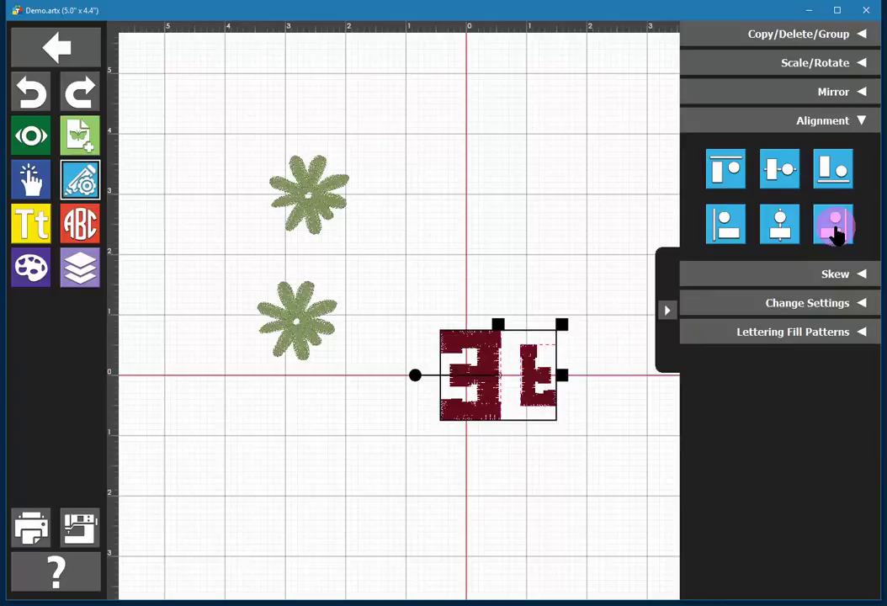
pyautogui.click(829, 174)
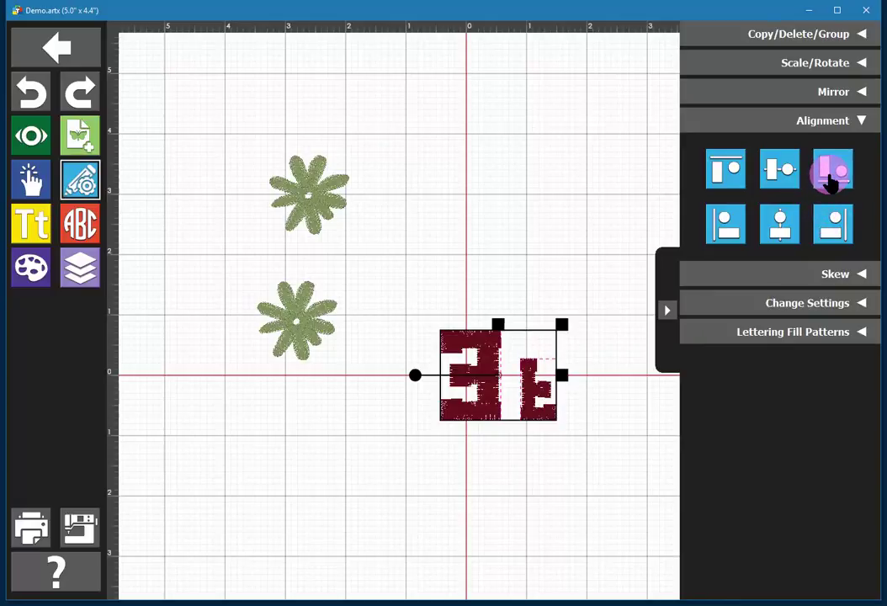
pyautogui.click(729, 172)
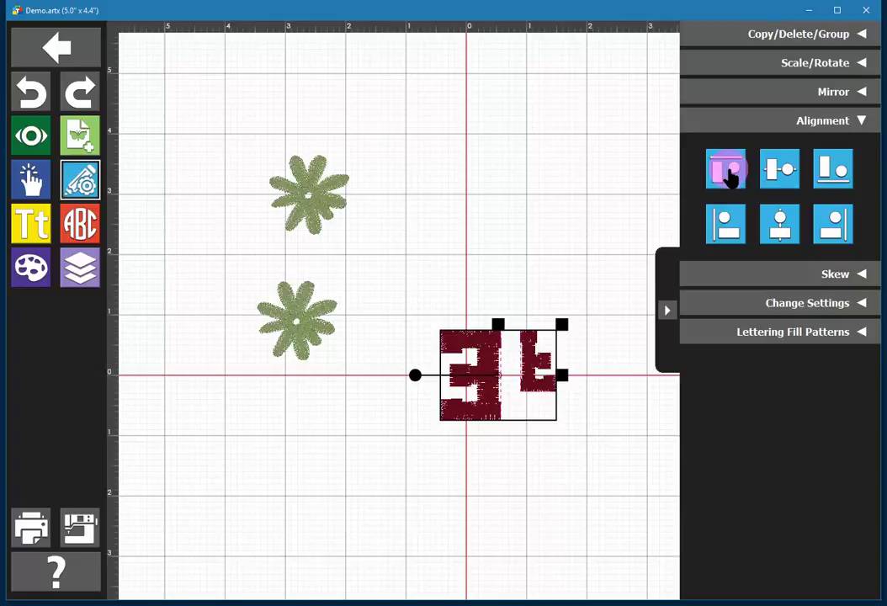
pyautogui.click(733, 229)
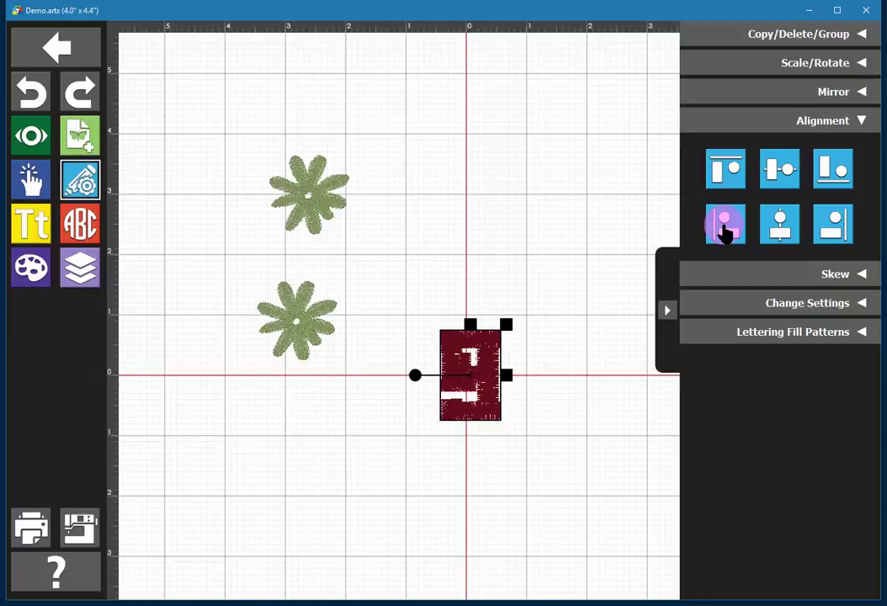
pyautogui.click(506, 324)
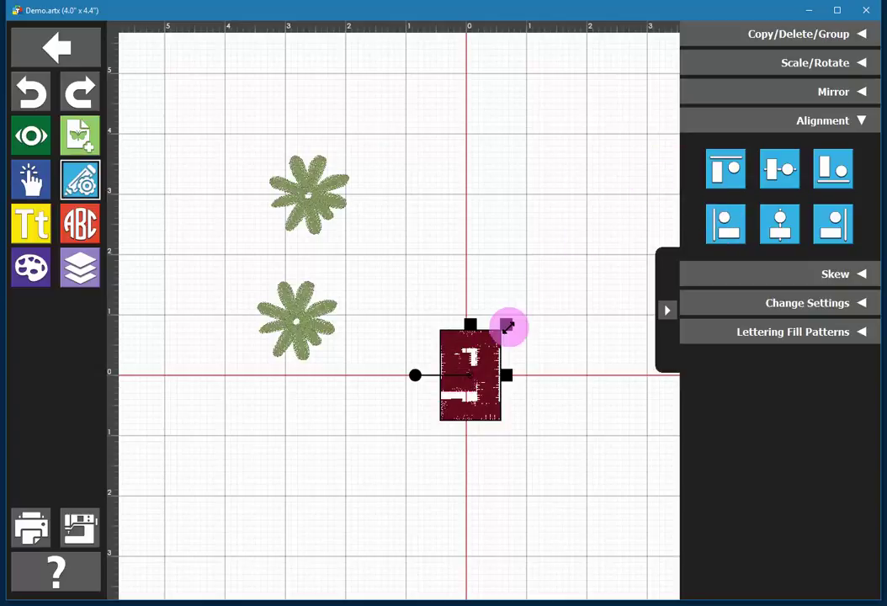
pyautogui.click(76, 94)
# Step: Undo the left alignment, try vertical and horizontal centring, then undo it and deselect
pyautogui.click(37, 97)
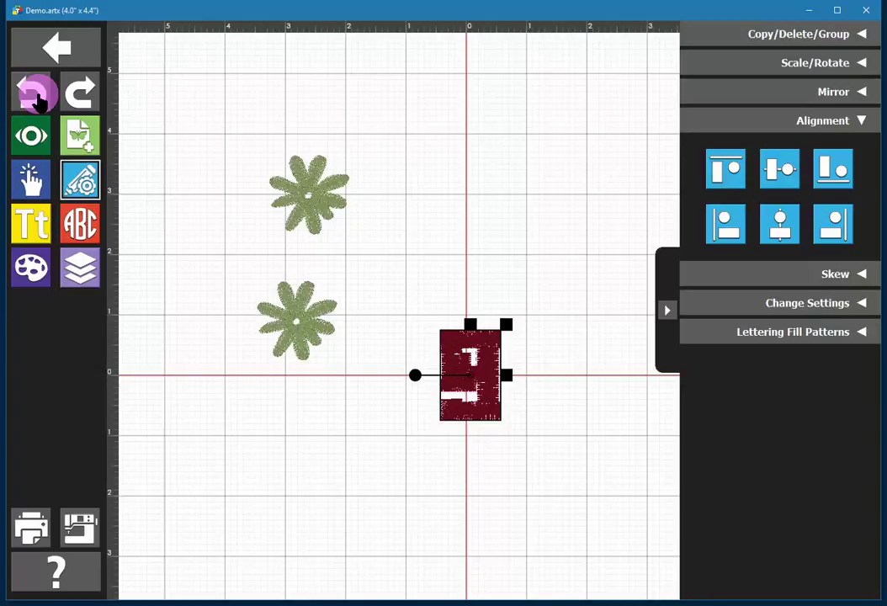
pyautogui.click(37, 97)
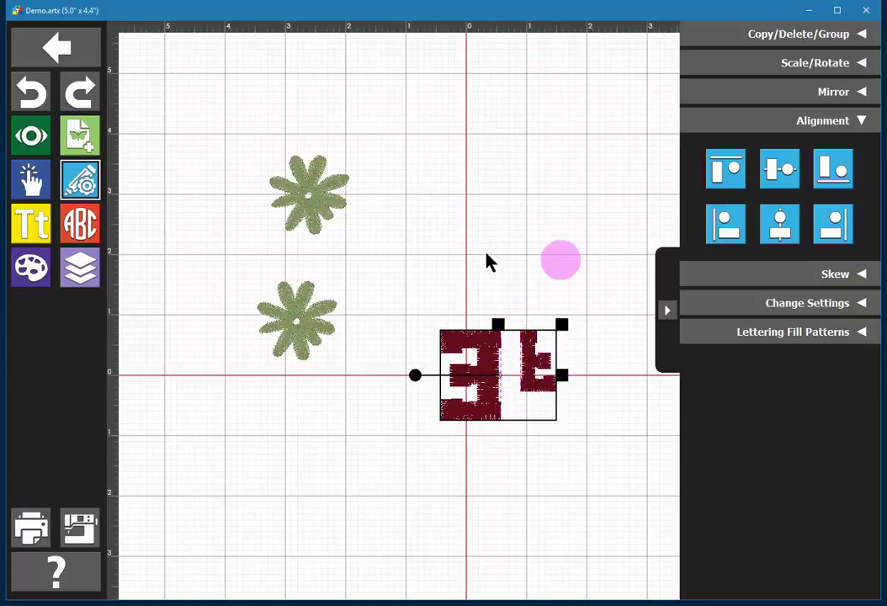
pyautogui.click(780, 172)
pyautogui.click(780, 223)
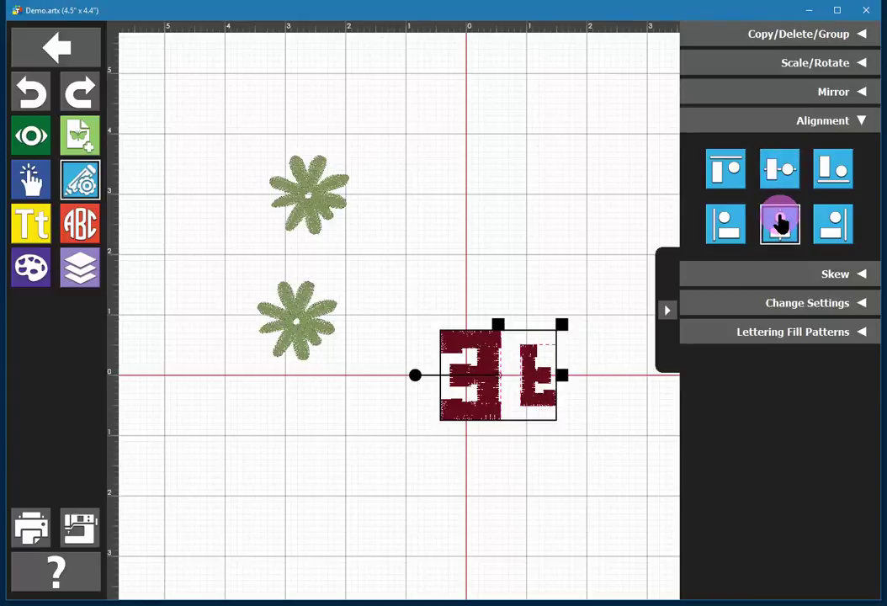
pyautogui.click(517, 398)
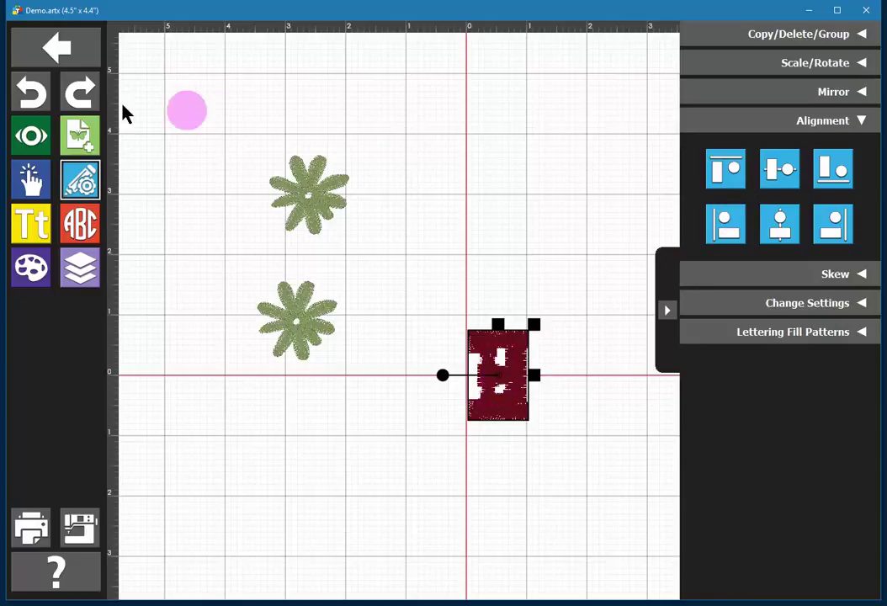
pyautogui.click(31, 93)
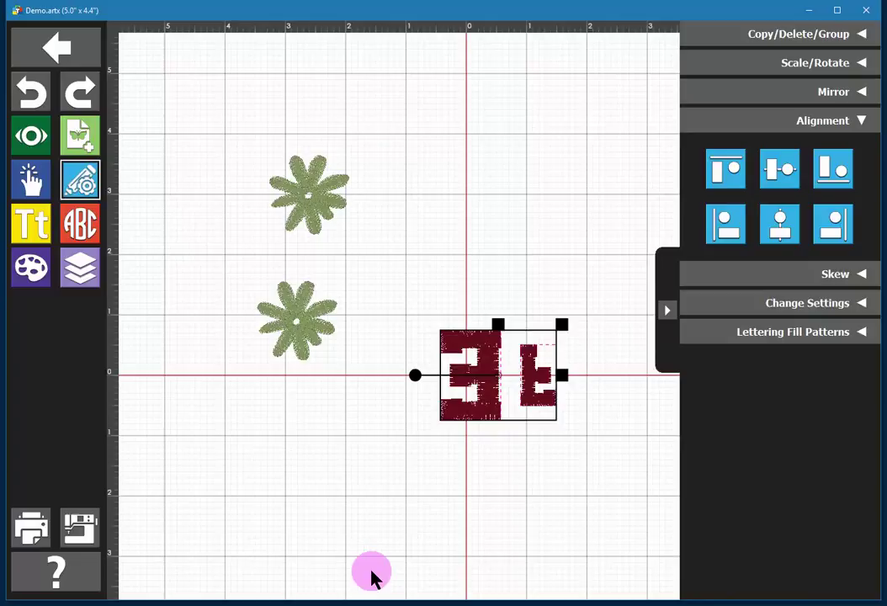
pyautogui.click(371, 516)
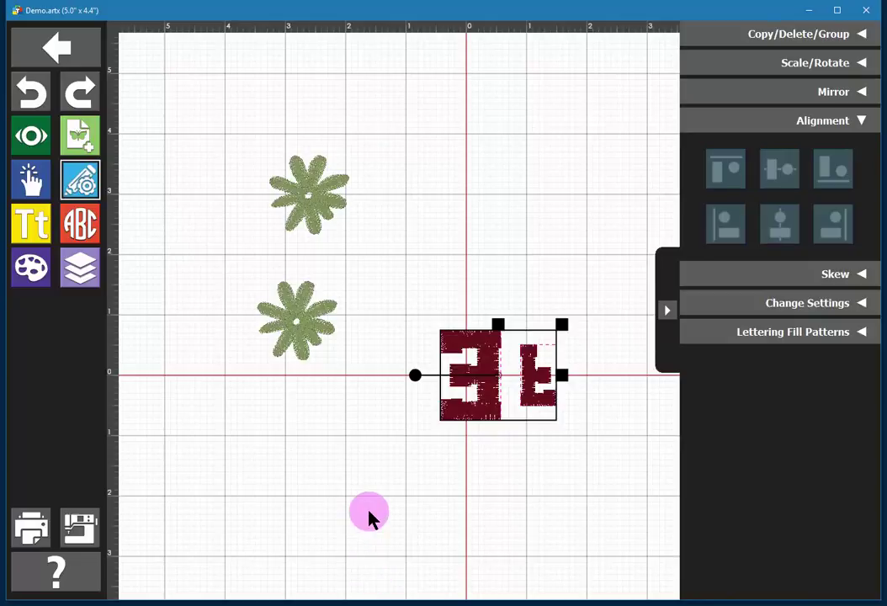
# Step: Skew the mirrored E by 15° in X and 15° in Y
pyautogui.click(791, 274)
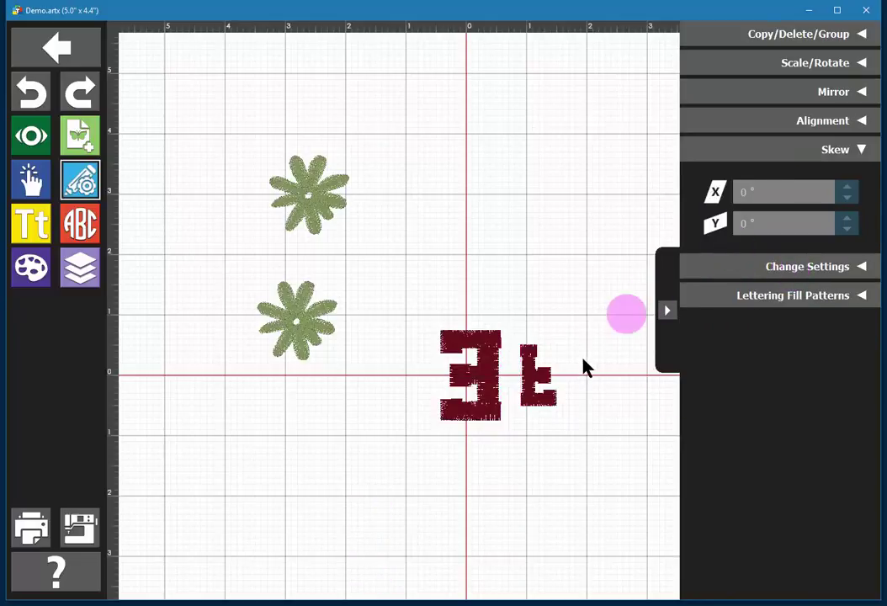
pyautogui.click(498, 384)
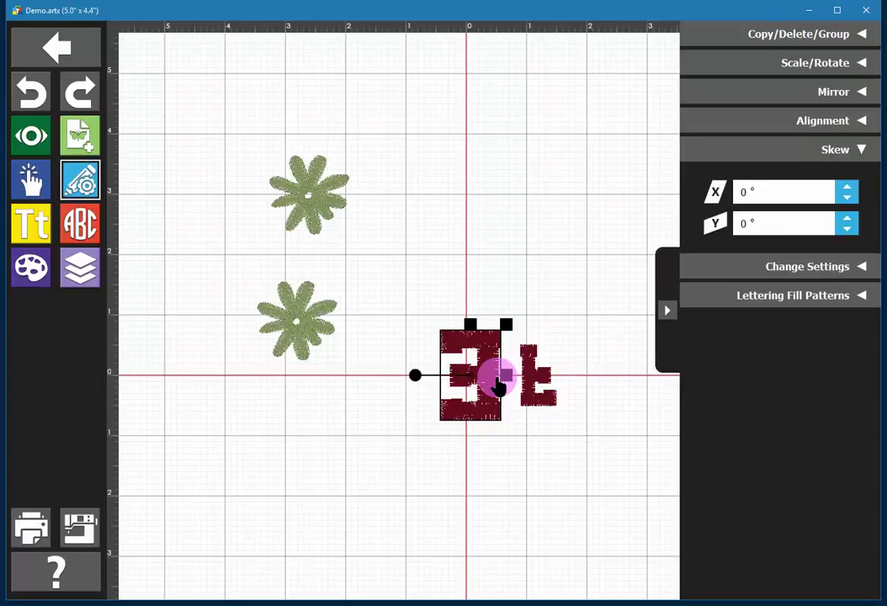
pyautogui.moveTo(831, 194); pyautogui.dragTo(724, 193)
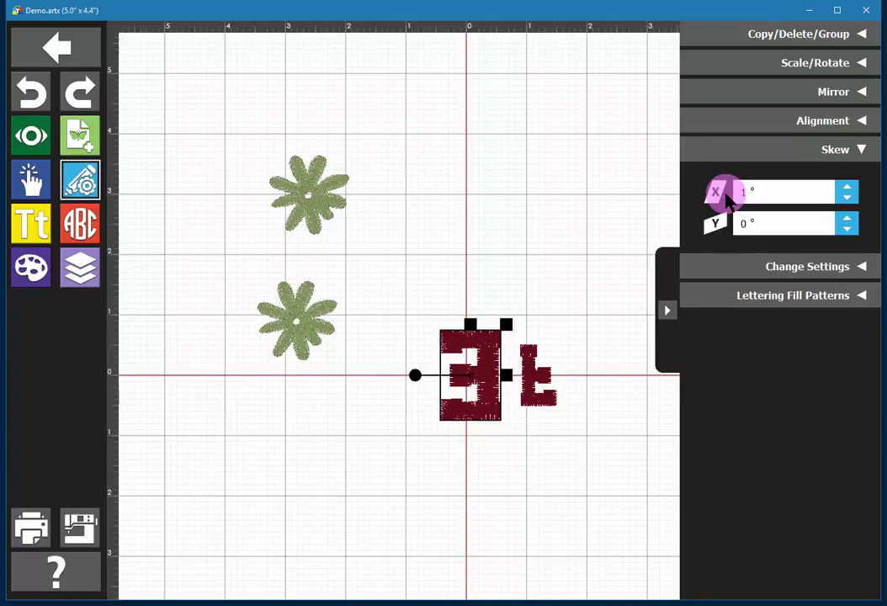
pyautogui.write('15')
pyautogui.press('Return')
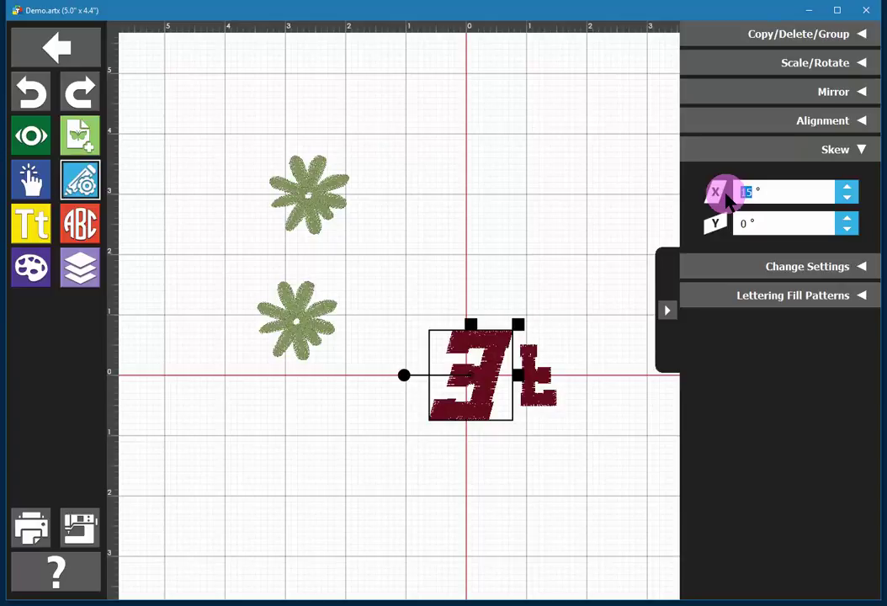
pyautogui.click(771, 225)
pyautogui.moveTo(772, 224); pyautogui.dragTo(726, 227)
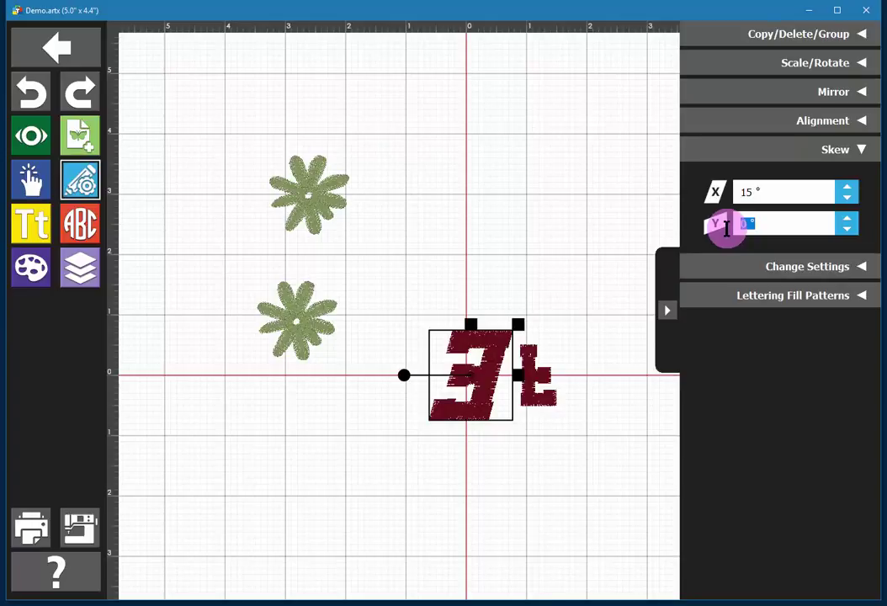
pyautogui.write('15')
pyautogui.press('Return')
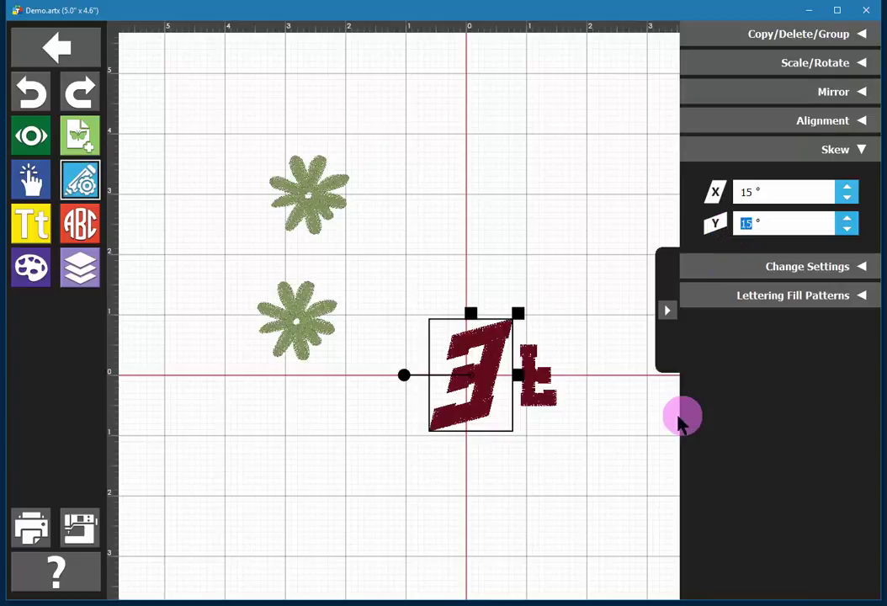
pyautogui.click(612, 450)
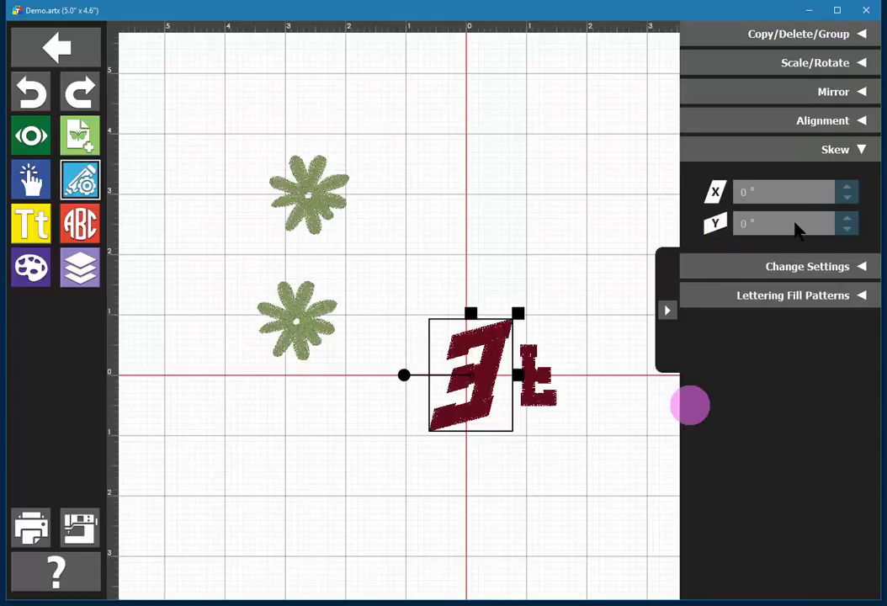
# Step: Display the green flowers' stitch settings, showing Tie Every Trim and 40.0 pts trim distance
pyautogui.click(756, 268)
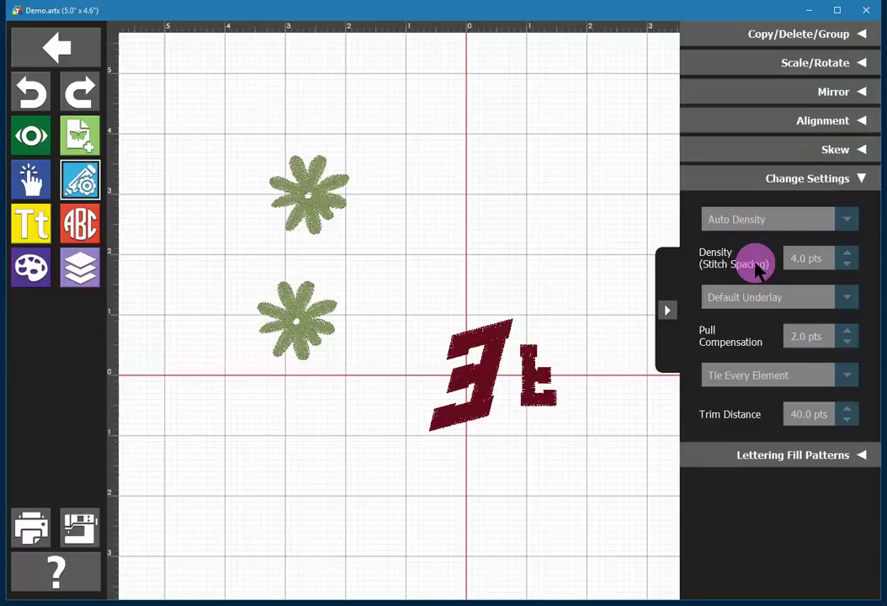
pyautogui.click(306, 328)
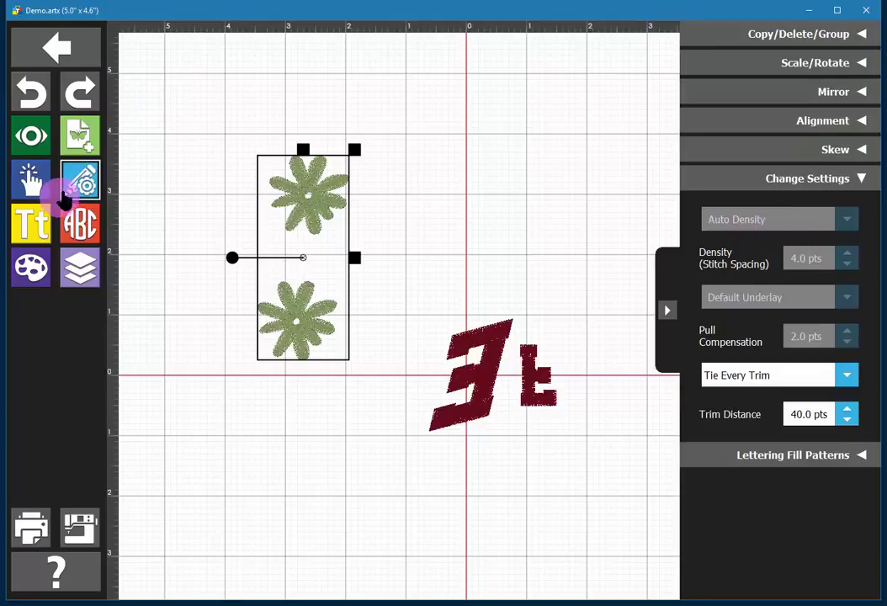
# Step: Select all, then view the E's settings: Auto Density, Default Underlay, 2.0 pts pull compensation
pyautogui.click(31, 179)
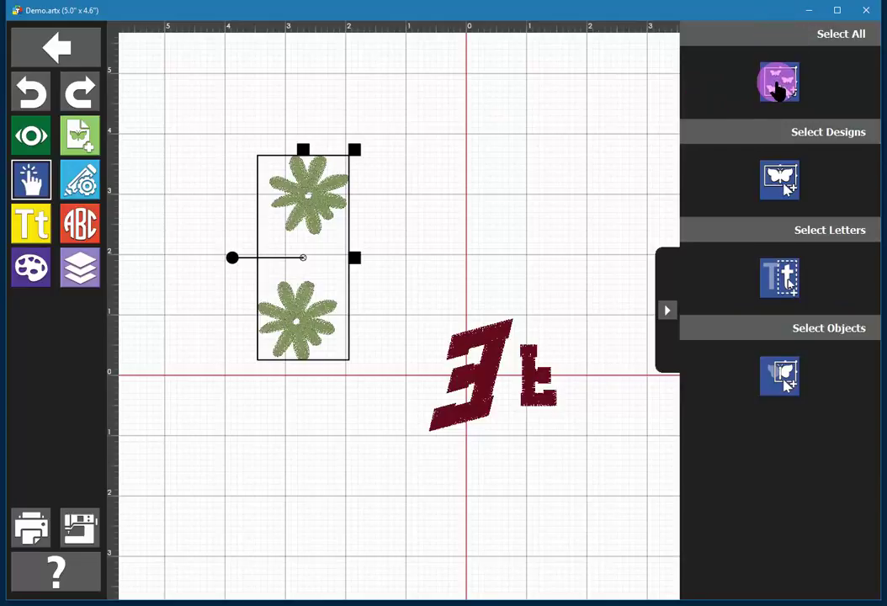
pyautogui.click(779, 88)
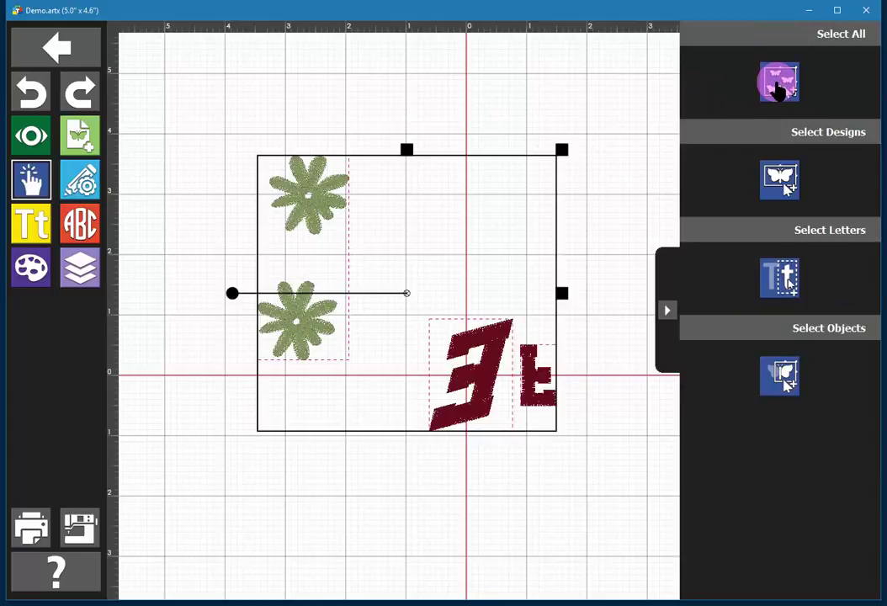
pyautogui.click(84, 180)
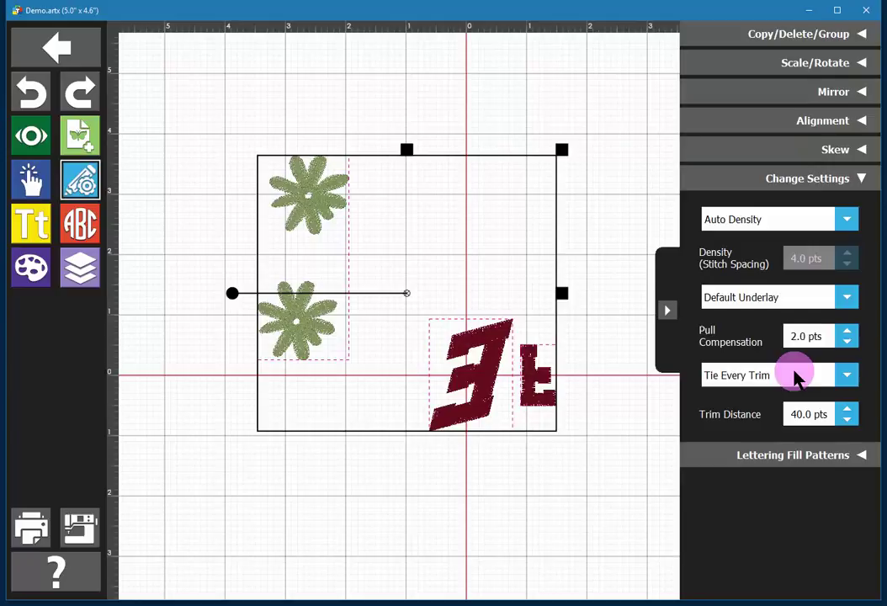
pyautogui.click(562, 531)
pyautogui.click(476, 415)
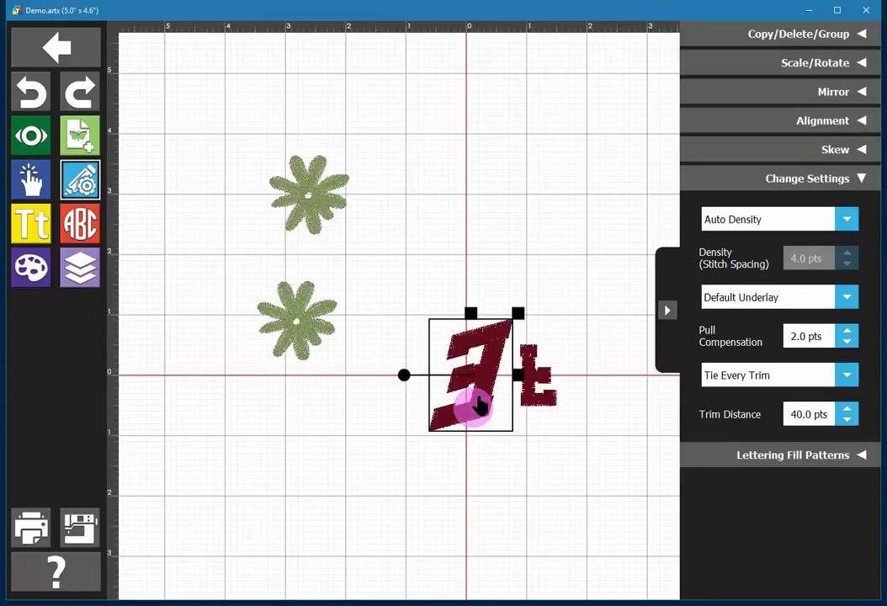
# Step: Apply a textured pattern from the Lettering Fill Patterns gallery to the mirrored E
pyautogui.click(776, 456)
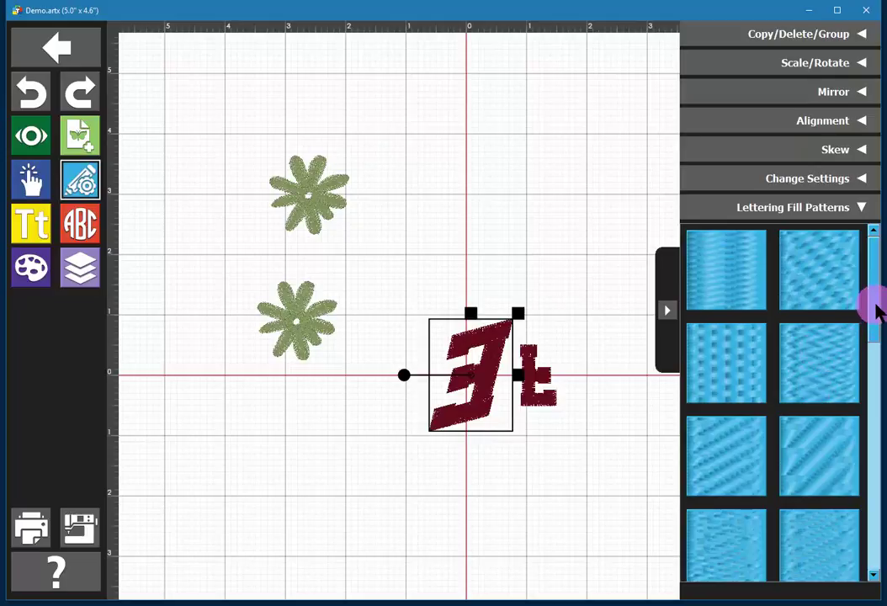
pyautogui.moveTo(873, 320); pyautogui.dragTo(871, 406)
pyautogui.click(507, 399)
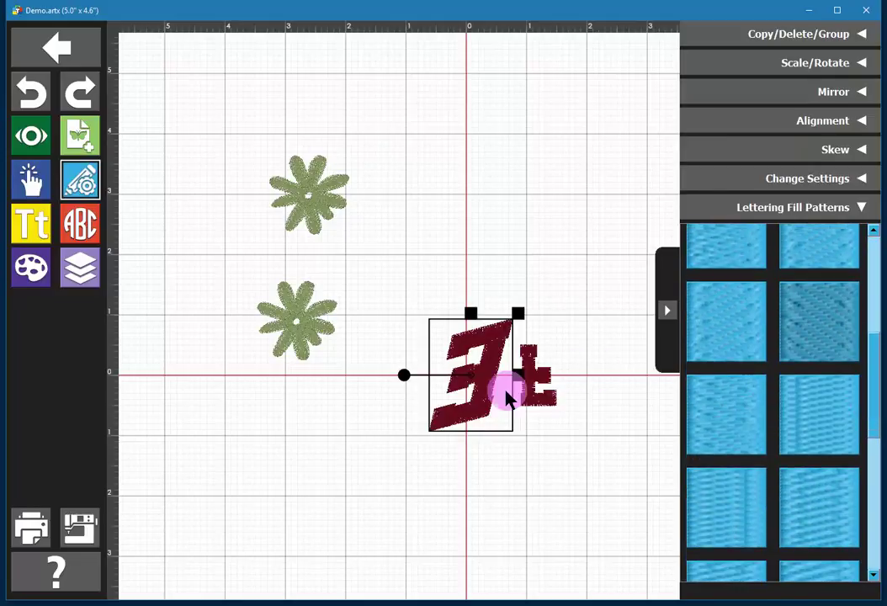
pyautogui.click(484, 406)
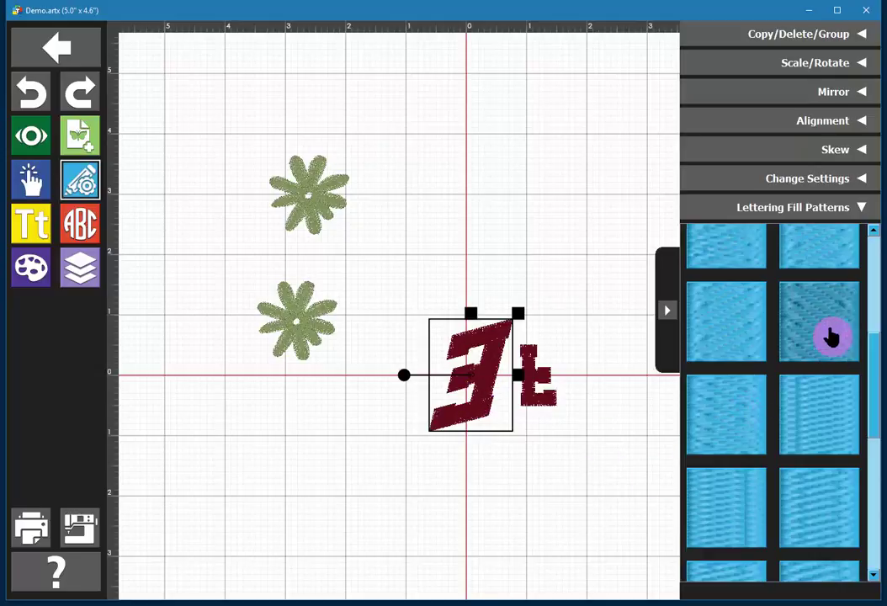
pyautogui.click(830, 334)
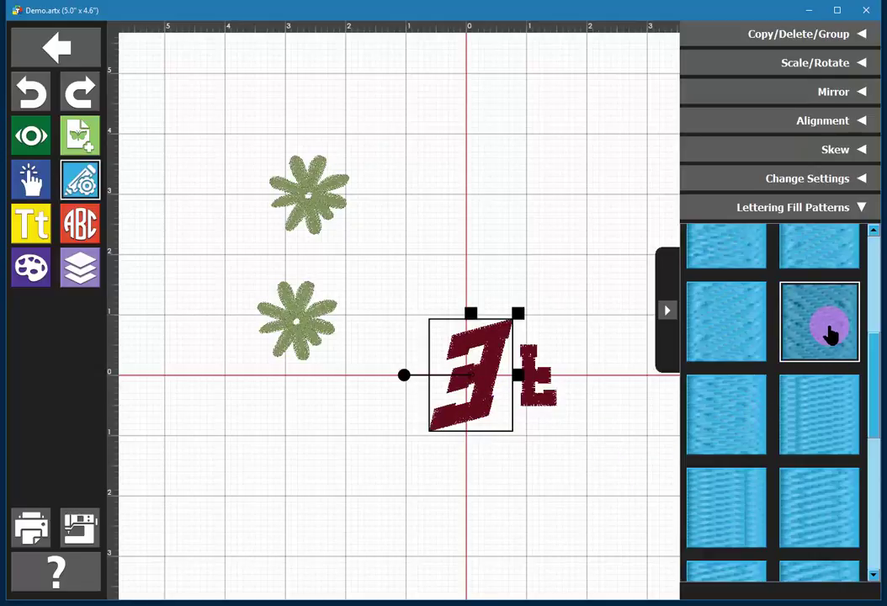